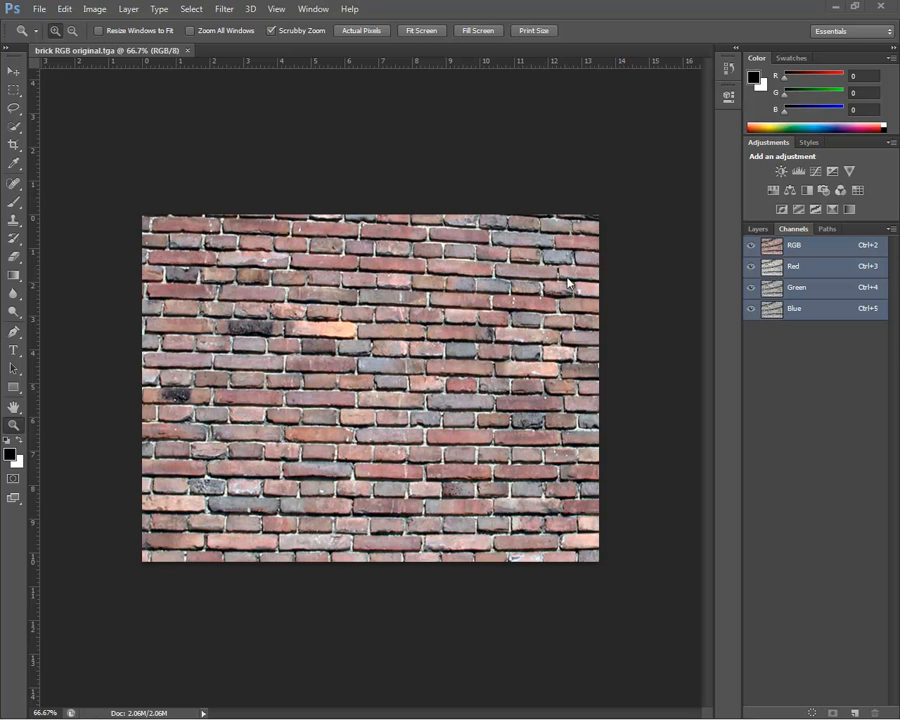
- Start a custom Lens Correction on the brick image and set Remove Distortion to +3.00
left_click(222, 9)
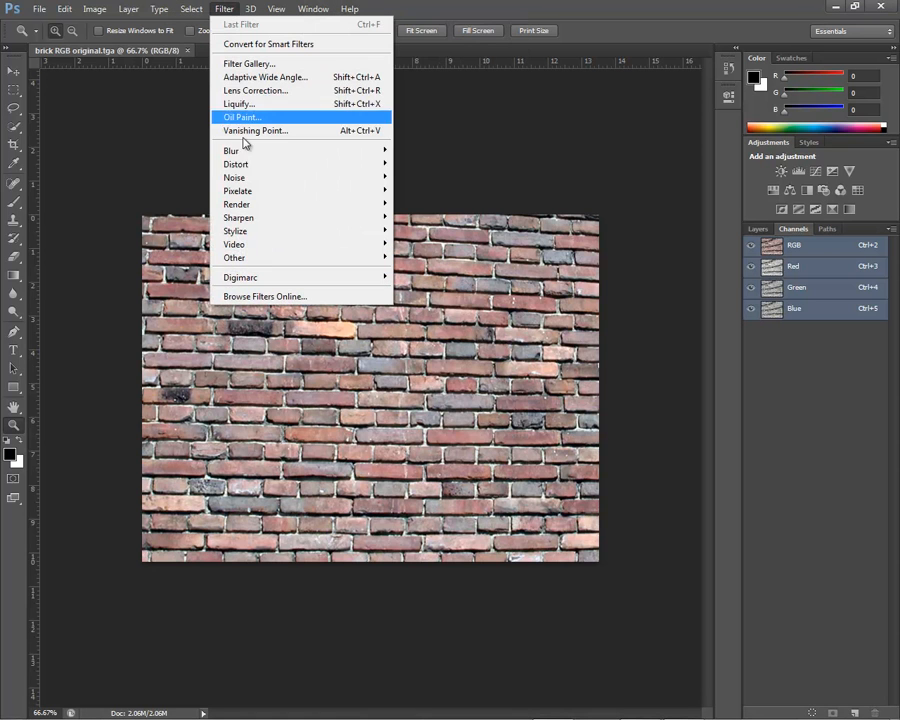
left_click(255, 92)
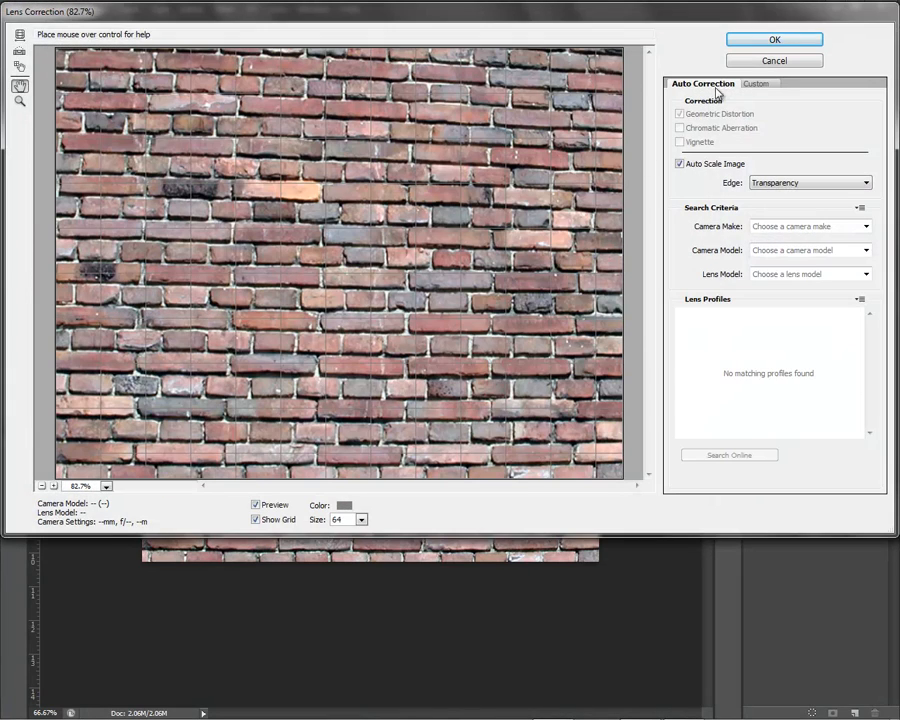
left_click(757, 84)
left_click_drag(630, 18, 630, 80)
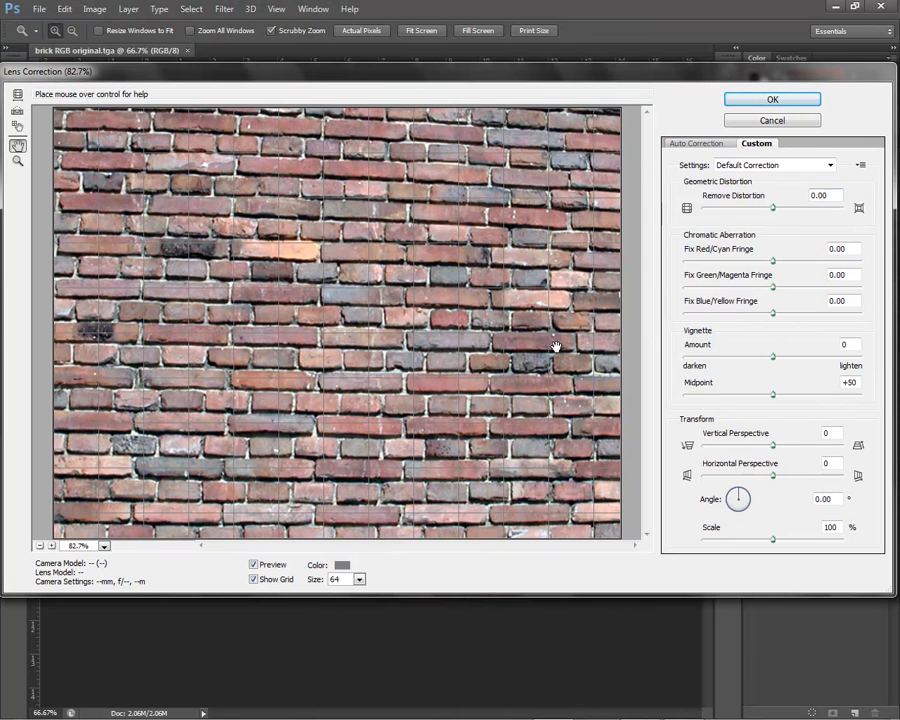
left_click(39, 546)
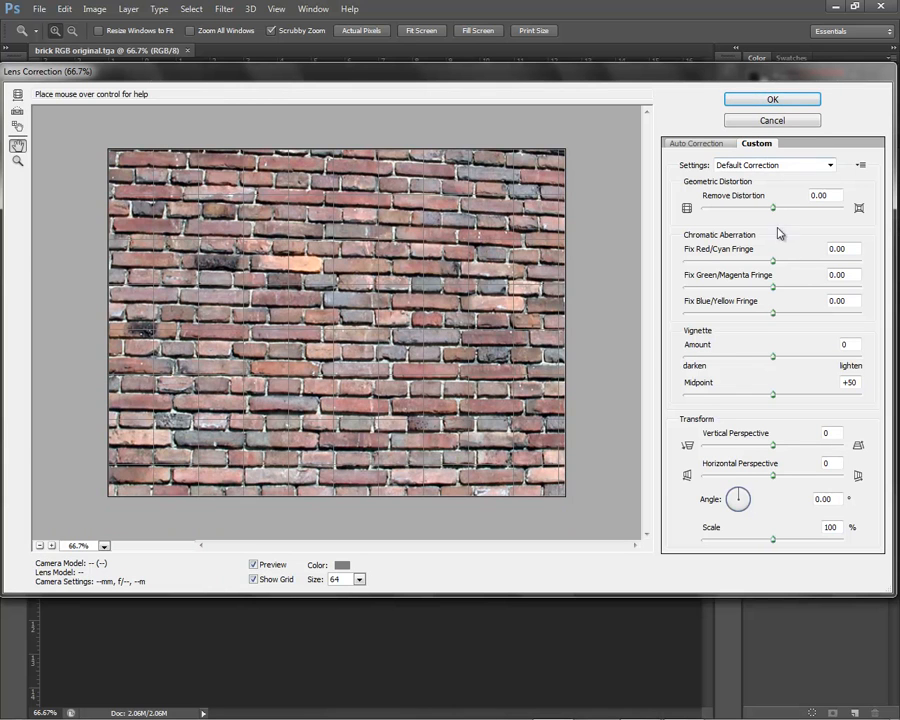
mouse_move(775, 210)
left_mouse_down()
mouse_move(814, 212)
mouse_move(758, 213)
mouse_move(778, 214)
left_mouse_up()
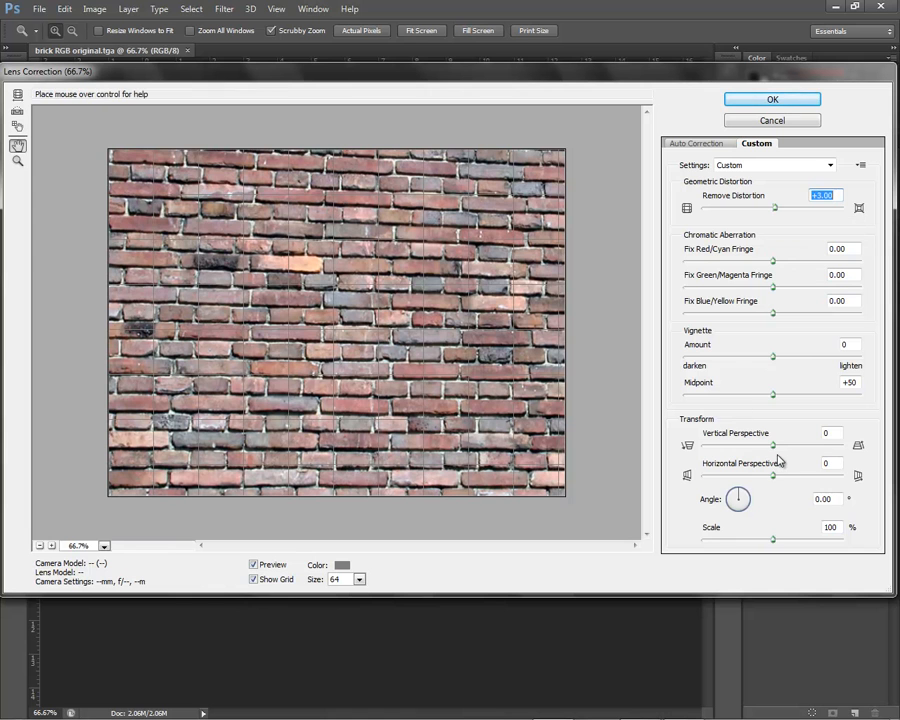
- Apply the lens correction with vertical perspective -1, horizontal perspective +11 and an angle of -1.5°
left_click_drag(777, 451, 782, 478)
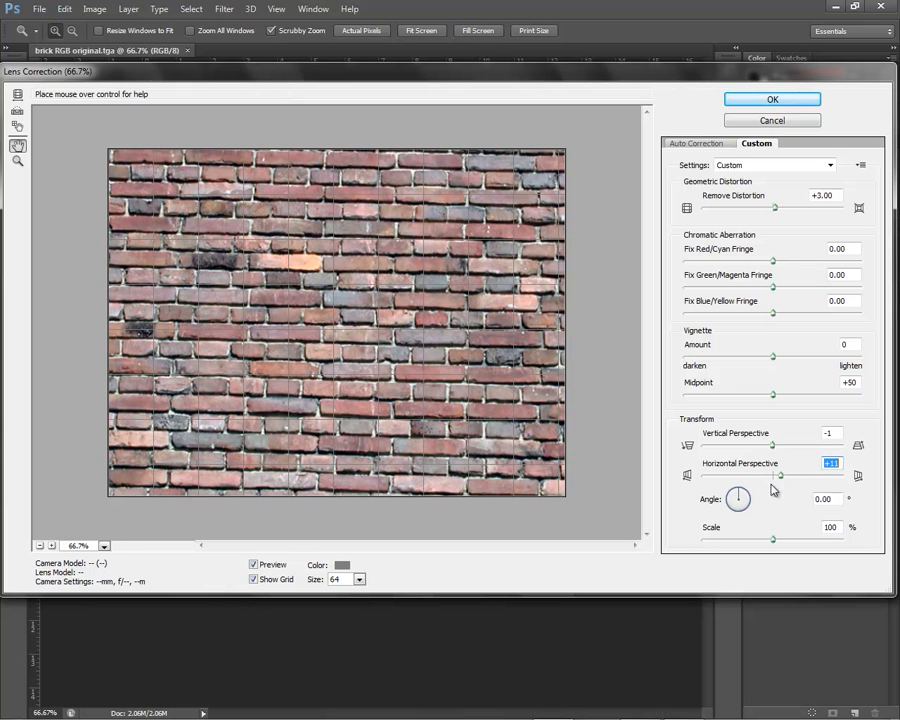
left_click(835, 499)
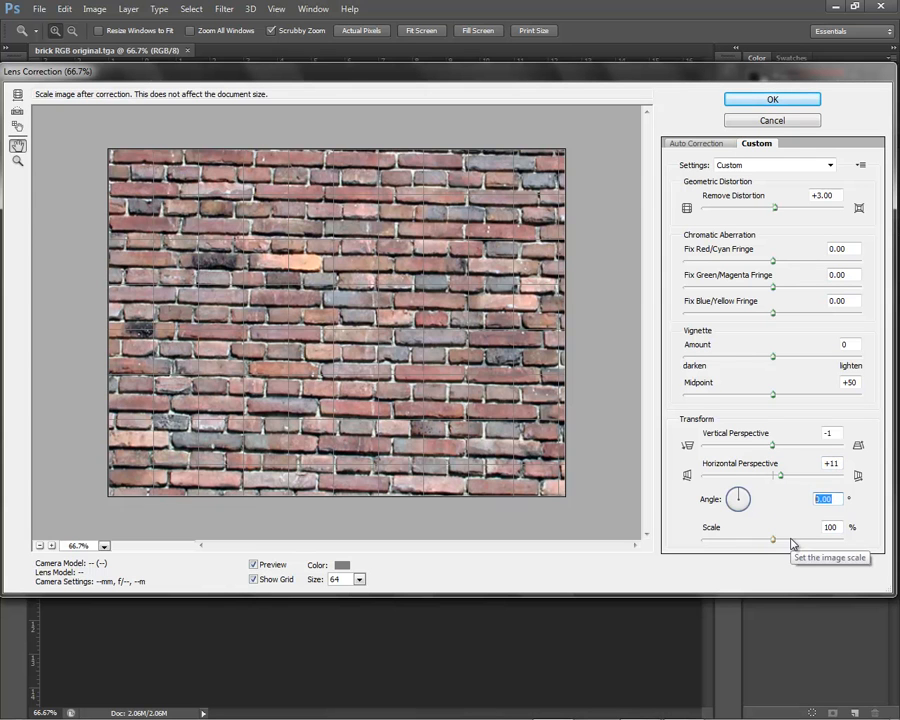
type("-1.5")
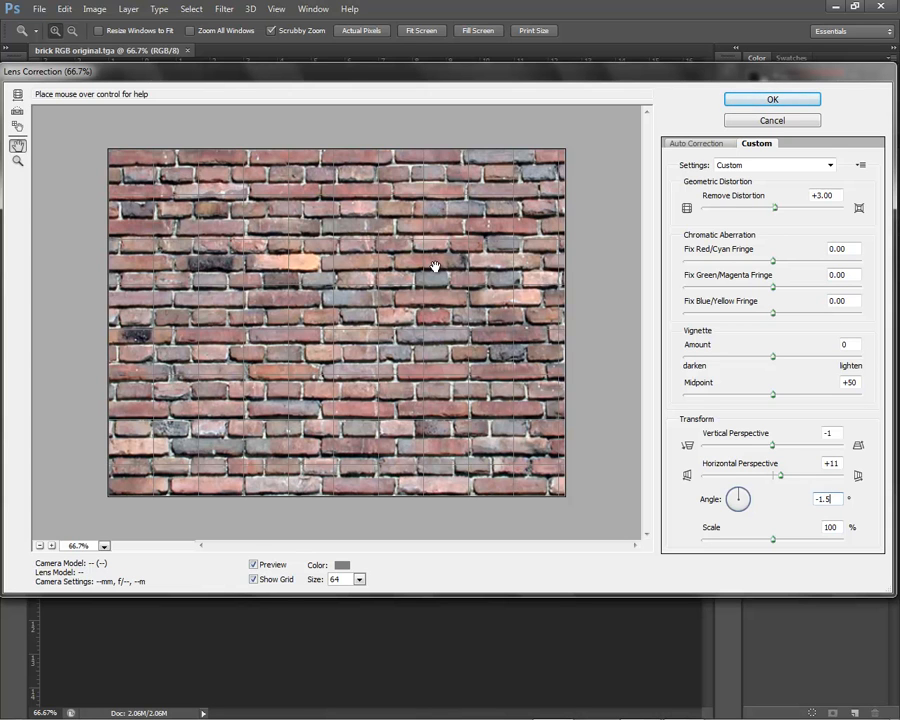
left_click(744, 101)
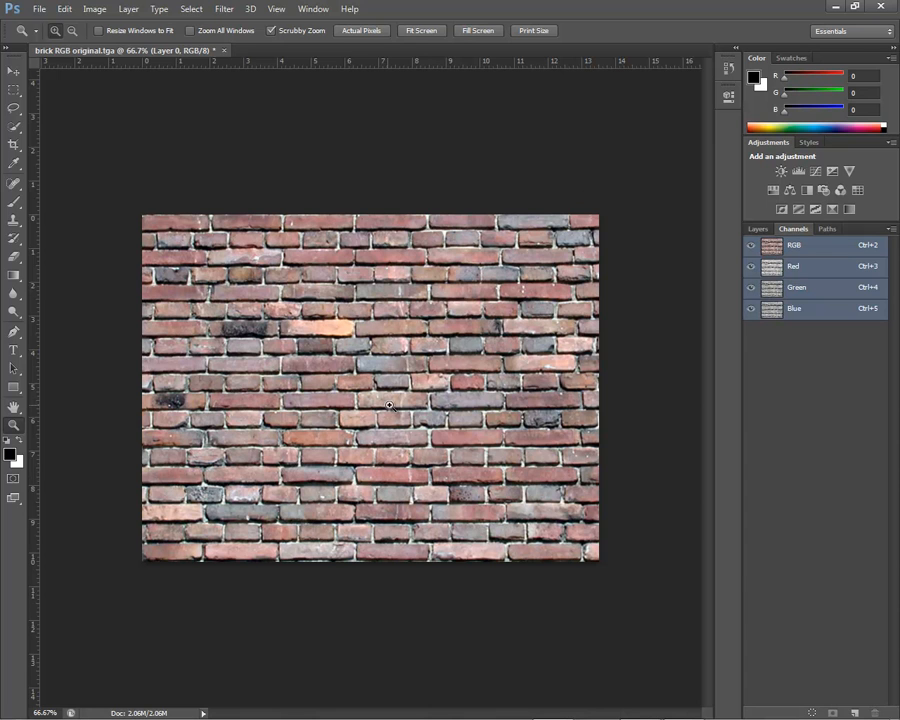
left_click(276, 9)
left_click(305, 237)
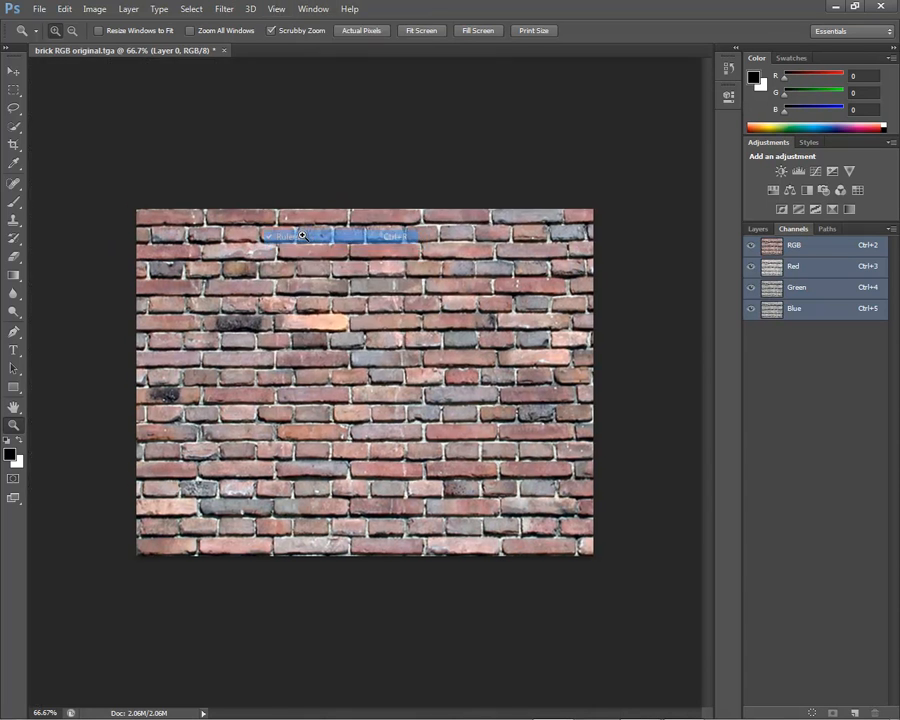
left_click(276, 9)
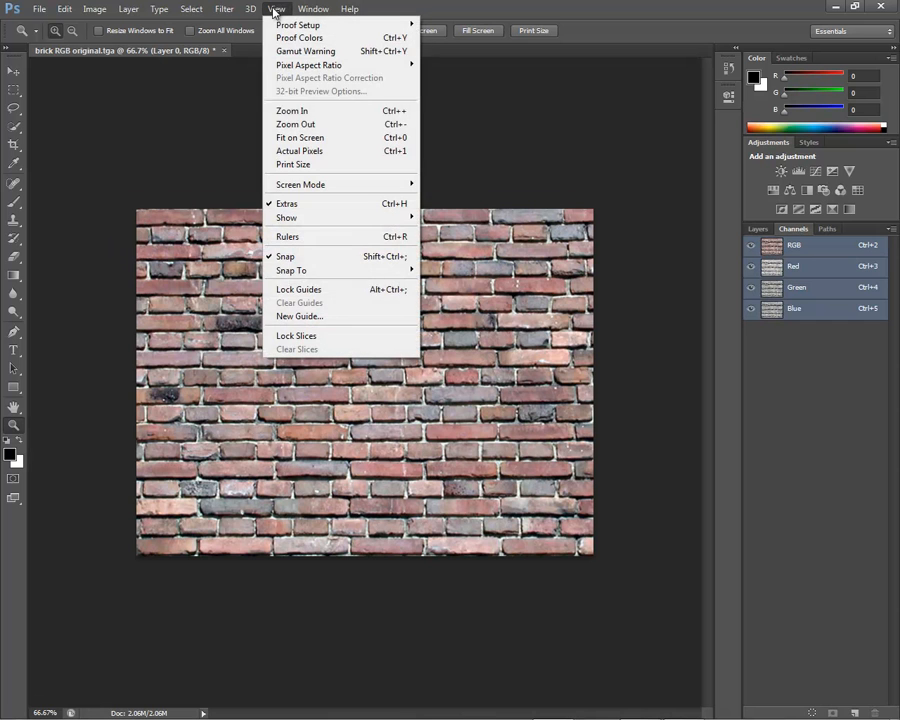
left_click(300, 237)
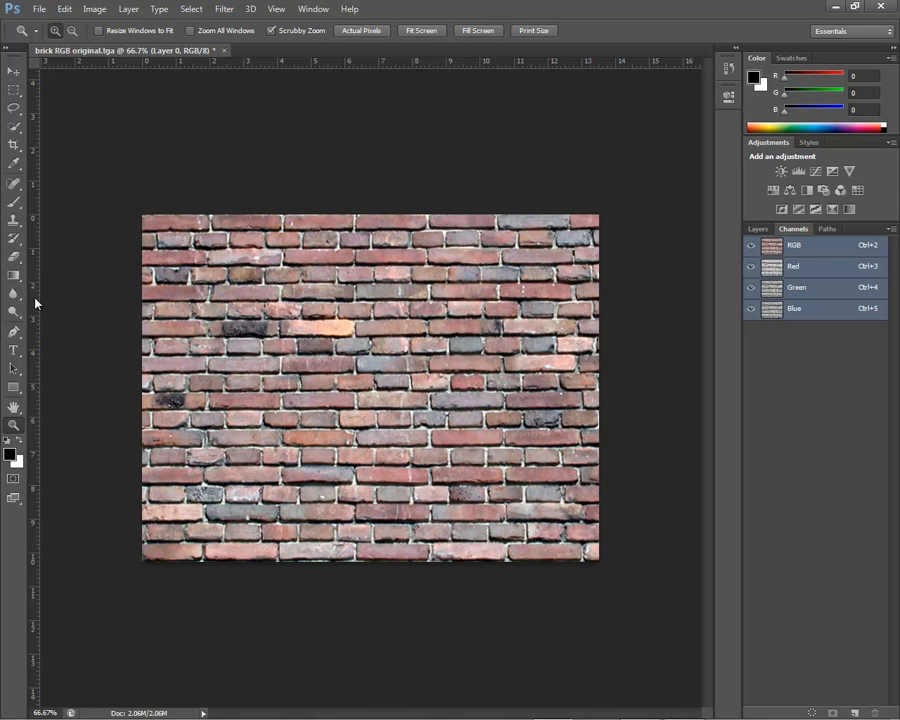
- Lock guides and add vertical guides at about 4.1 and 10.6 in and a horizontal guide at about 2 in, along the mortar lines
left_click(275, 9)
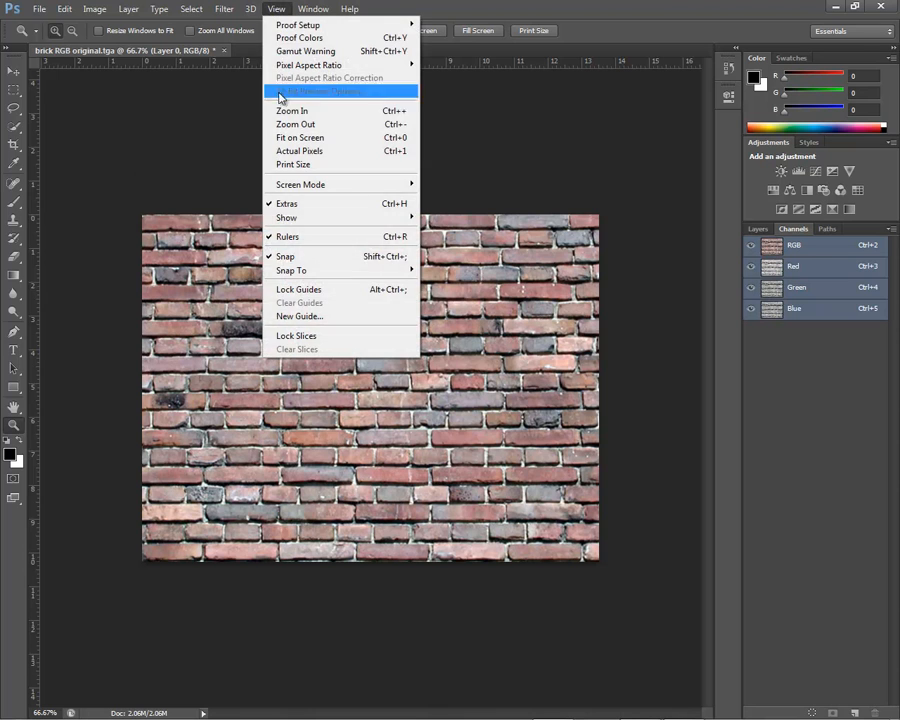
left_click(280, 290)
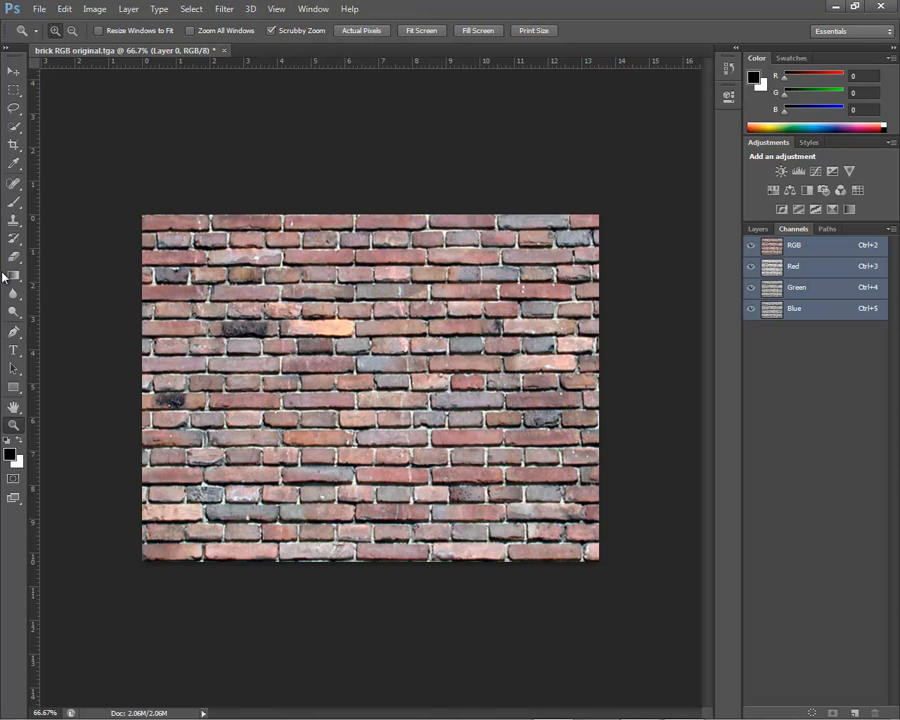
left_click_drag(34, 266, 283, 367)
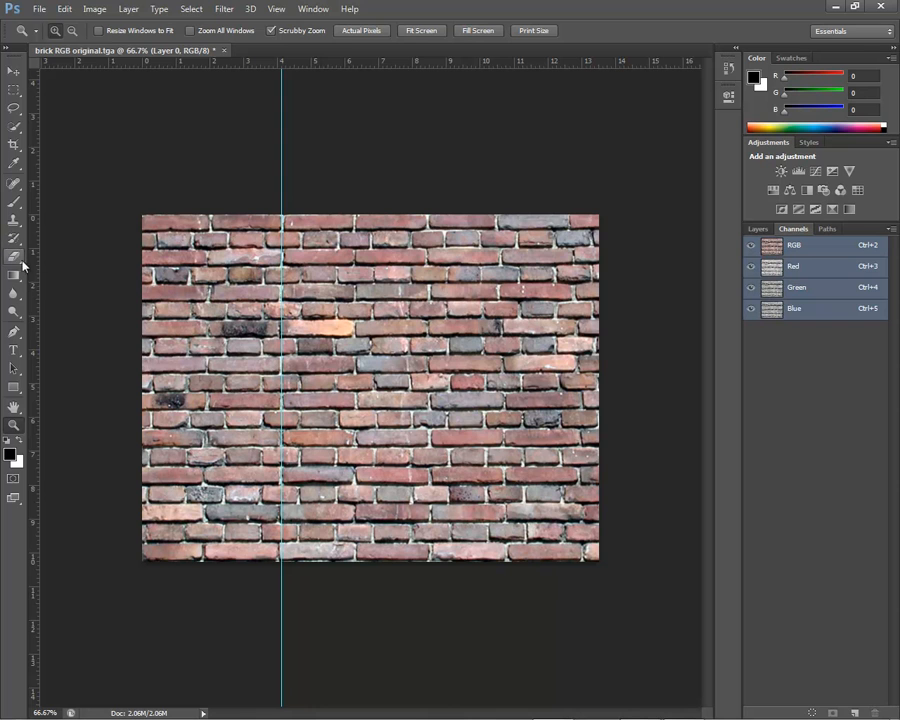
left_click_drag(36, 273, 501, 380)
left_click_drag(420, 64, 392, 283)
left_click_drag(379, 64, 372, 376)
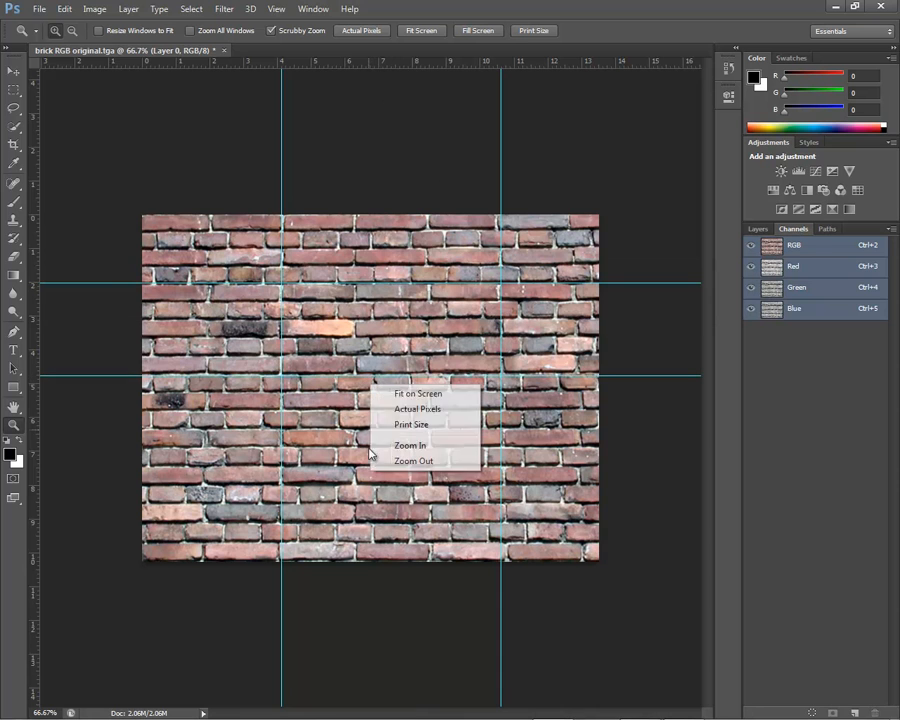
left_click(73, 10)
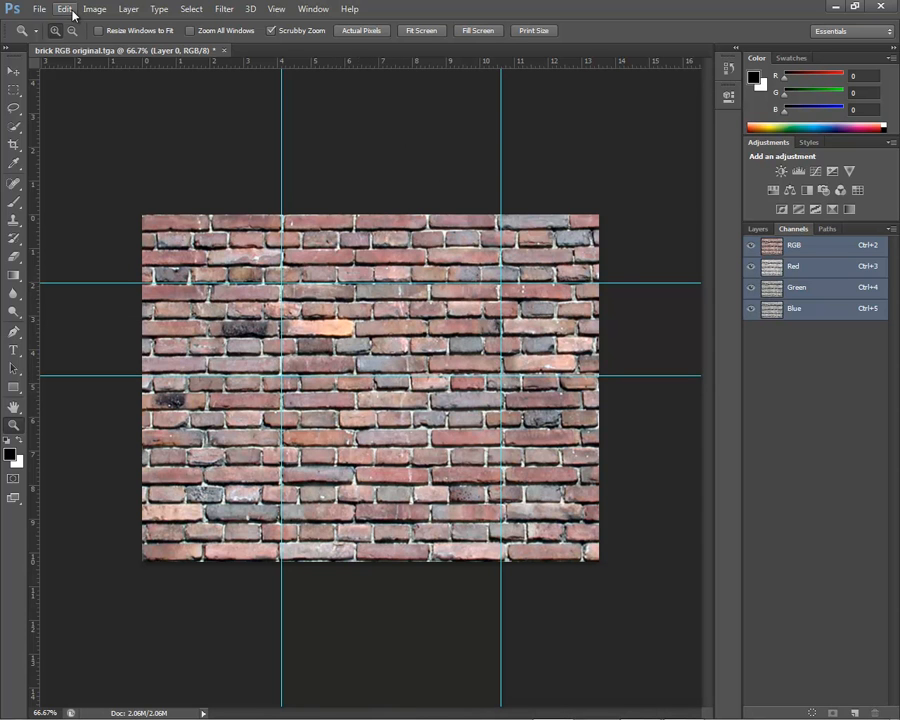
left_click(73, 10)
left_click(75, 22)
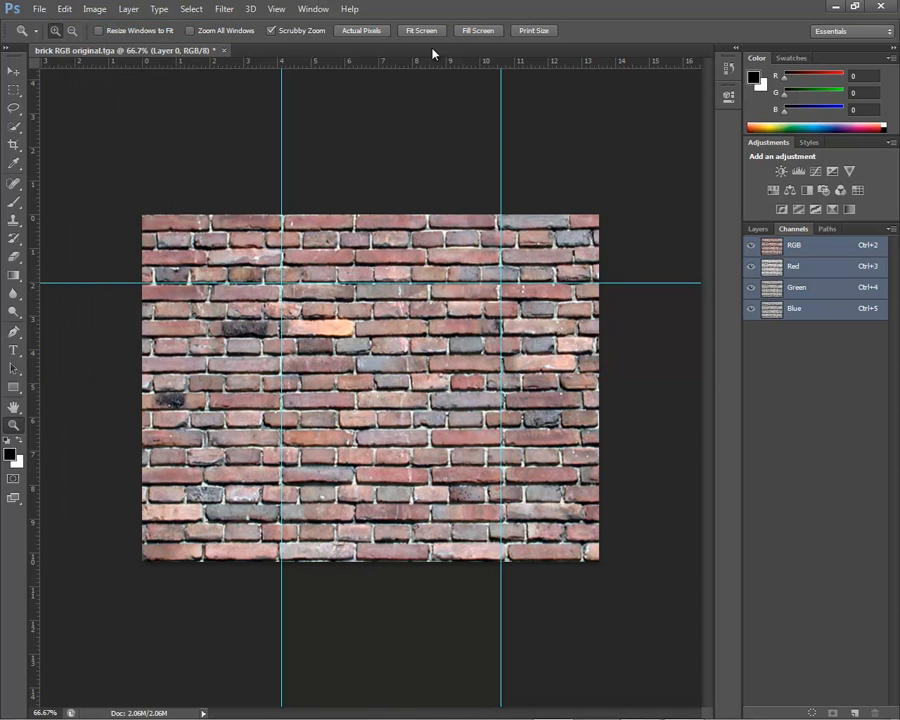
- Add a horizontal guide along the mortar line at about 7.4 in and crop the image to the area framed by the guides
left_click_drag(388, 66, 323, 467)
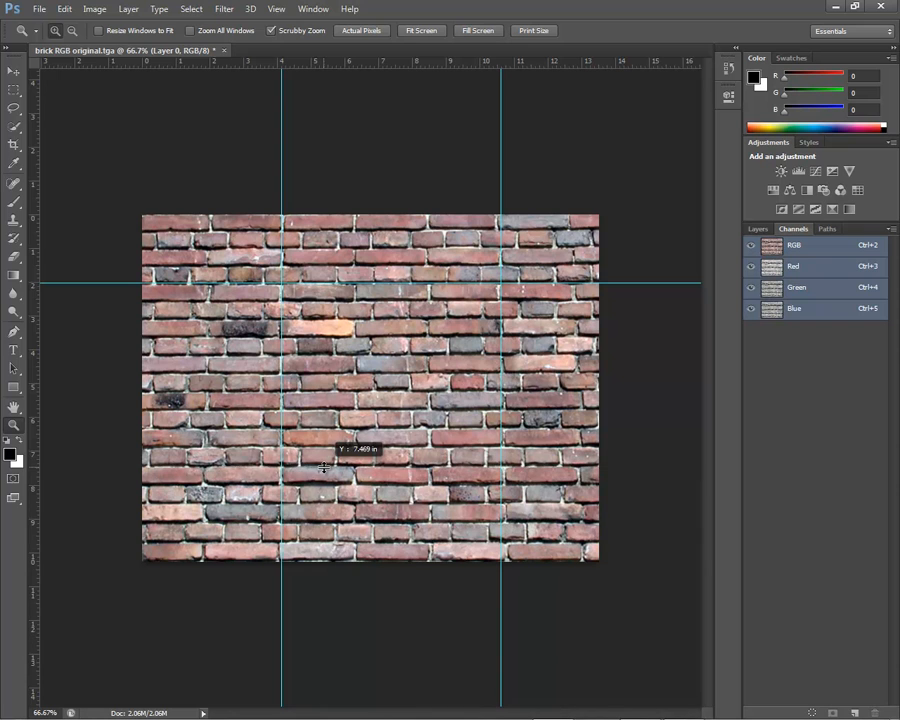
left_click_drag(323, 467, 323, 466)
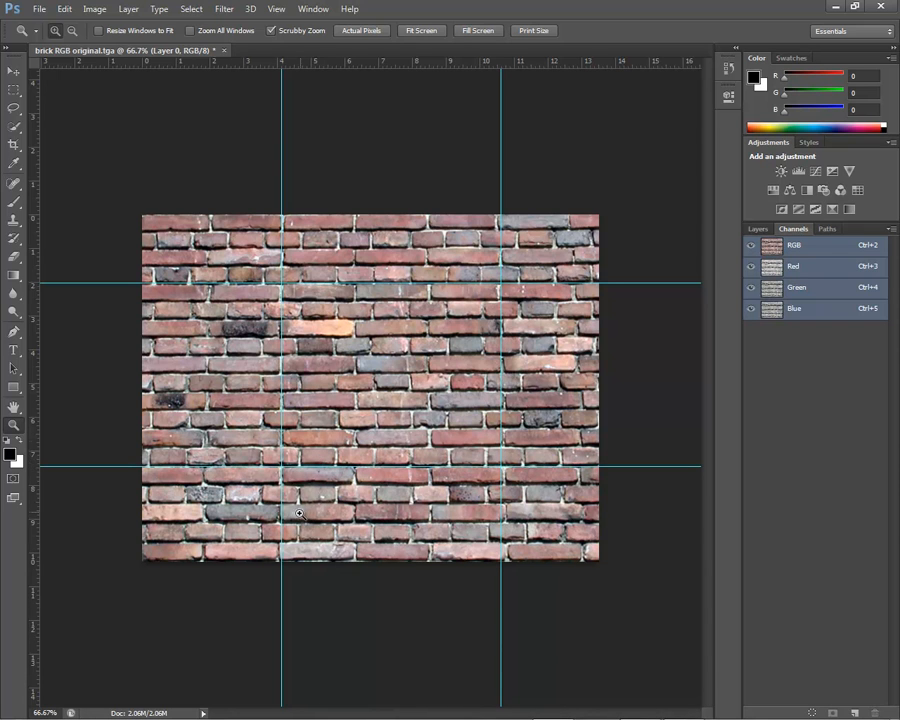
left_click(14, 145)
left_click_drag(295, 287, 507, 470)
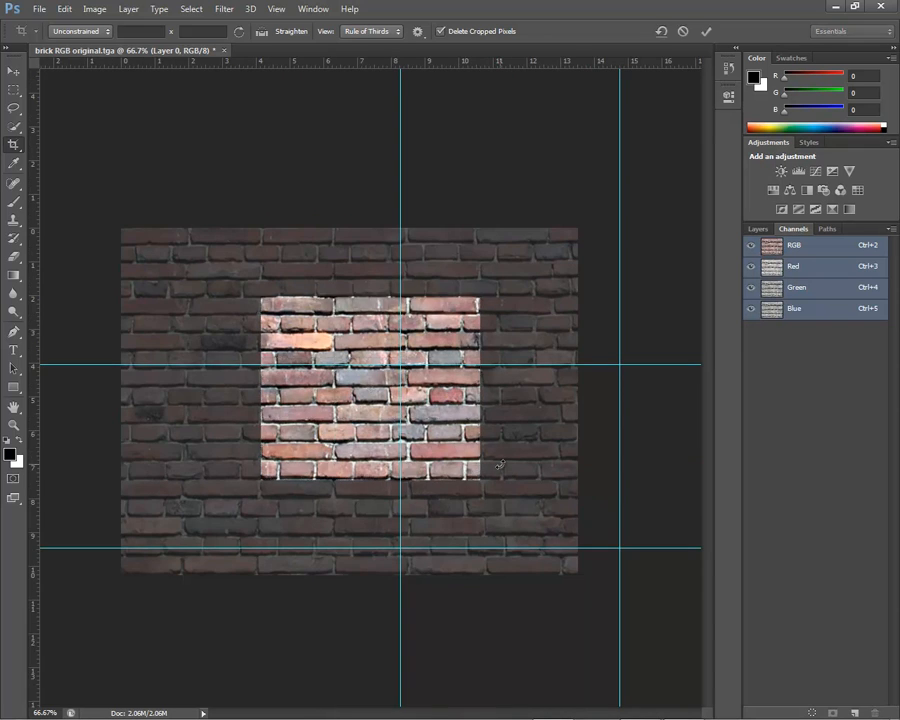
key("Return")
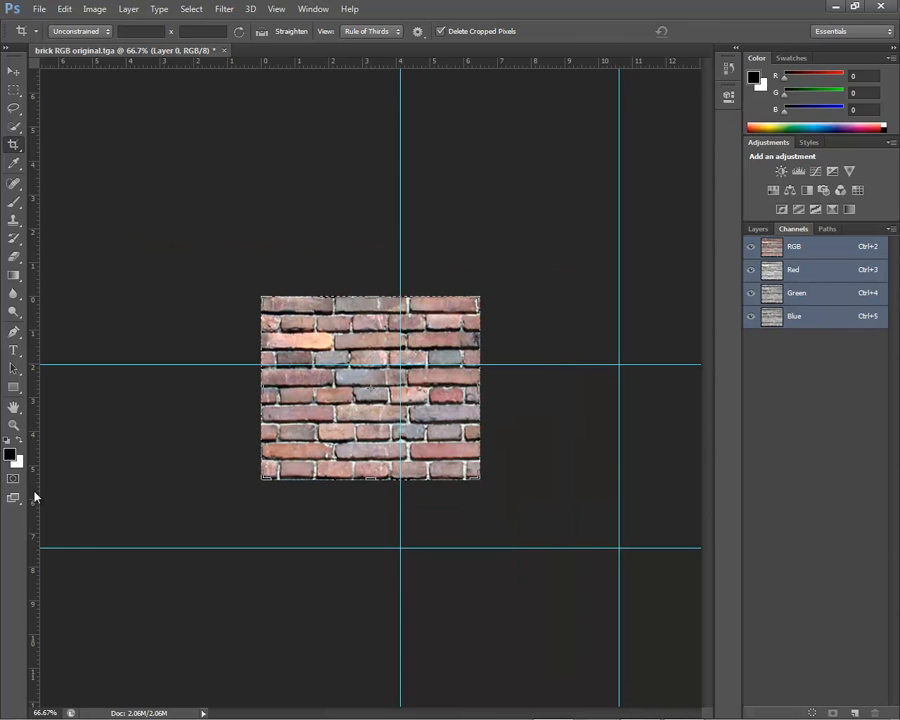
- Clear all guides from the cropped brick image, viewed at 100%
left_click(13, 425)
left_click(394, 408)
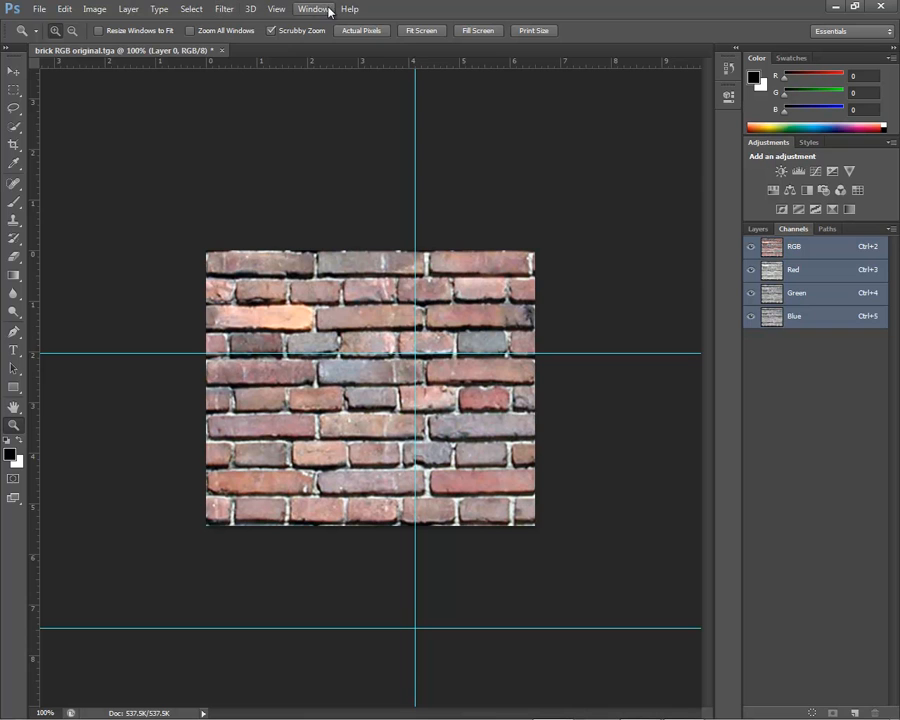
left_click(276, 9)
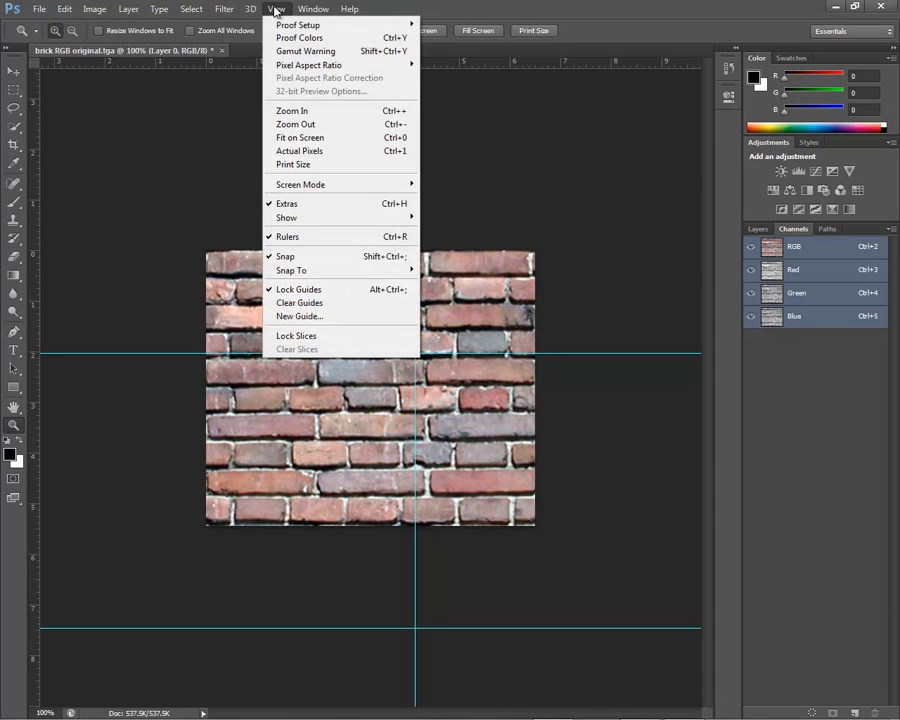
left_click(298, 302)
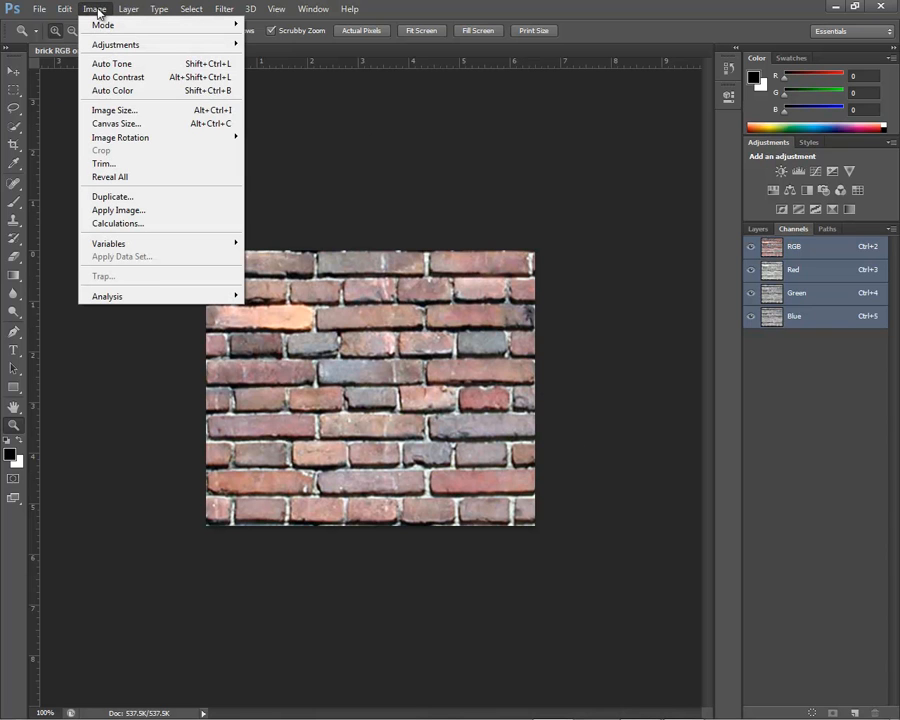
- Resize the image to 256 × 256 pixels with Constrain Proportions turned off
left_click(110, 110)
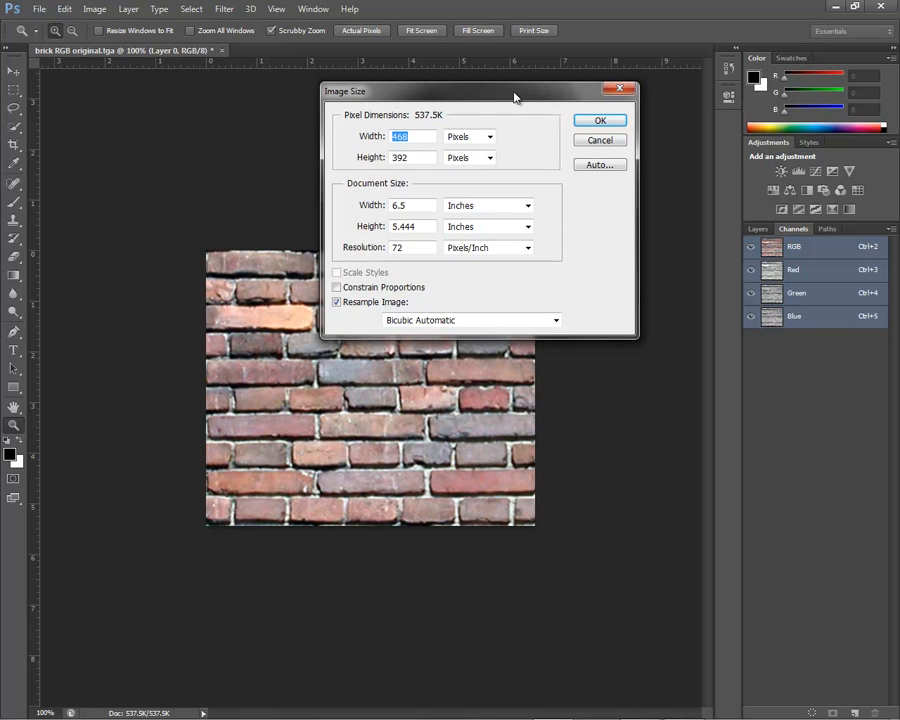
left_click_drag(518, 94, 558, 140)
left_click(381, 331)
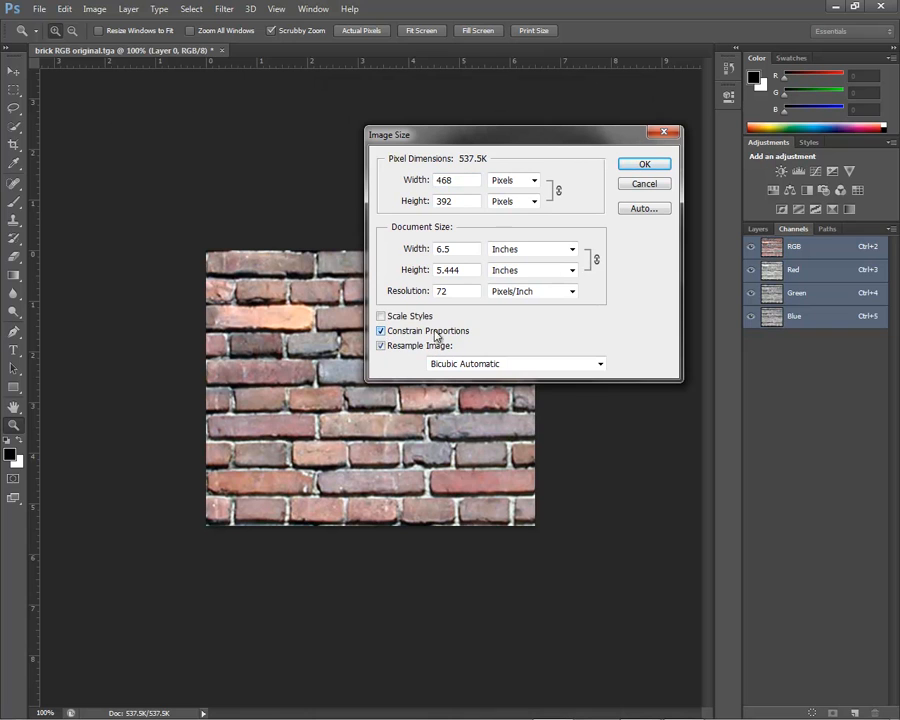
left_click_drag(466, 180, 409, 187)
type("256")
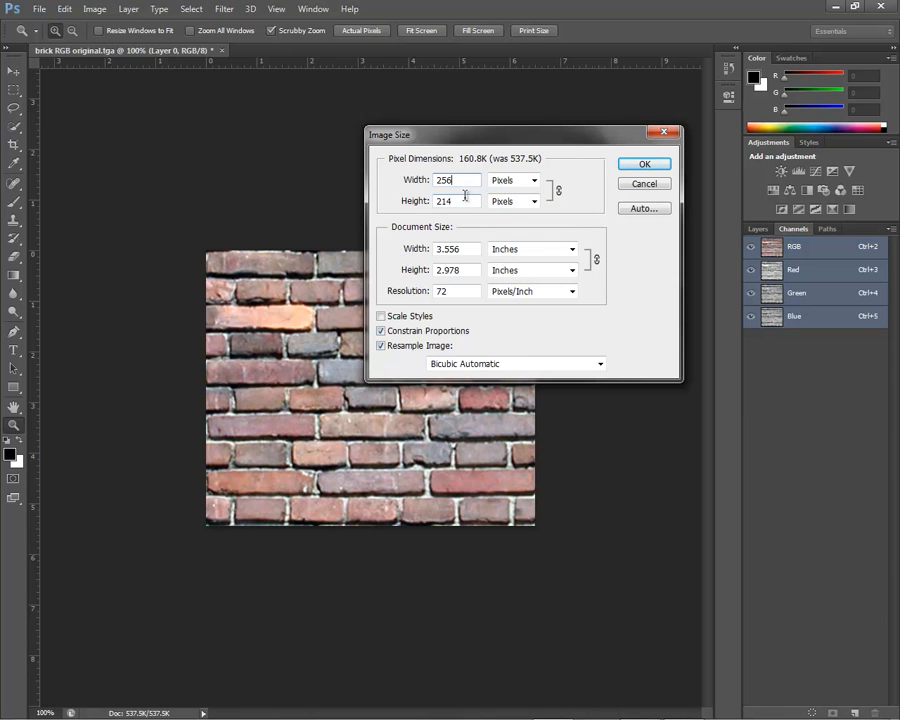
left_click(381, 331)
left_click(427, 203)
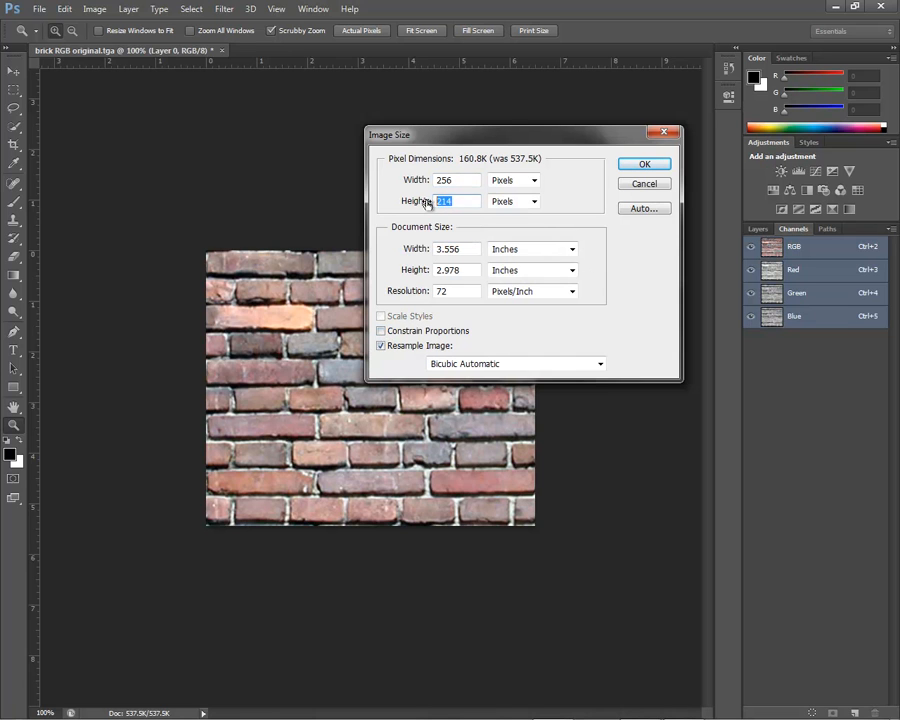
type("256")
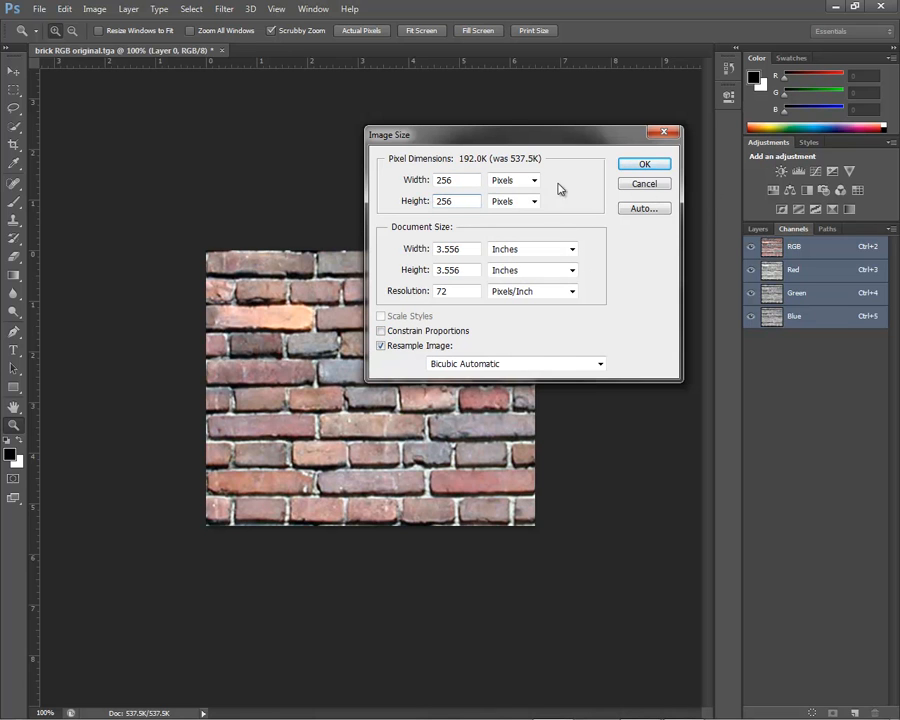
left_click(649, 166)
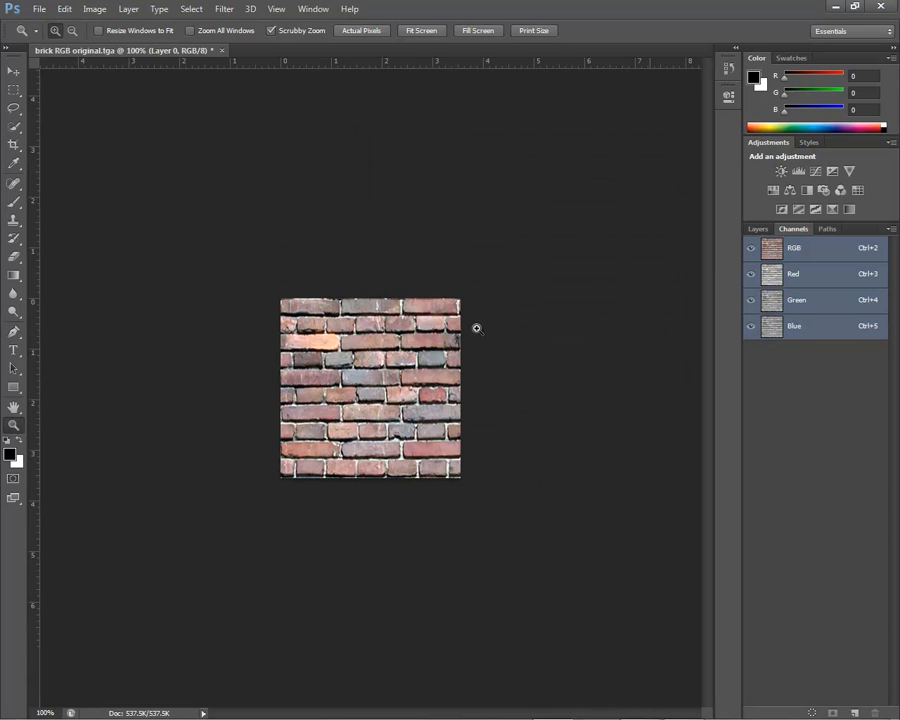
- Check the canvas dimensions of the brick image in pixels without resizing it
left_click(444, 385)
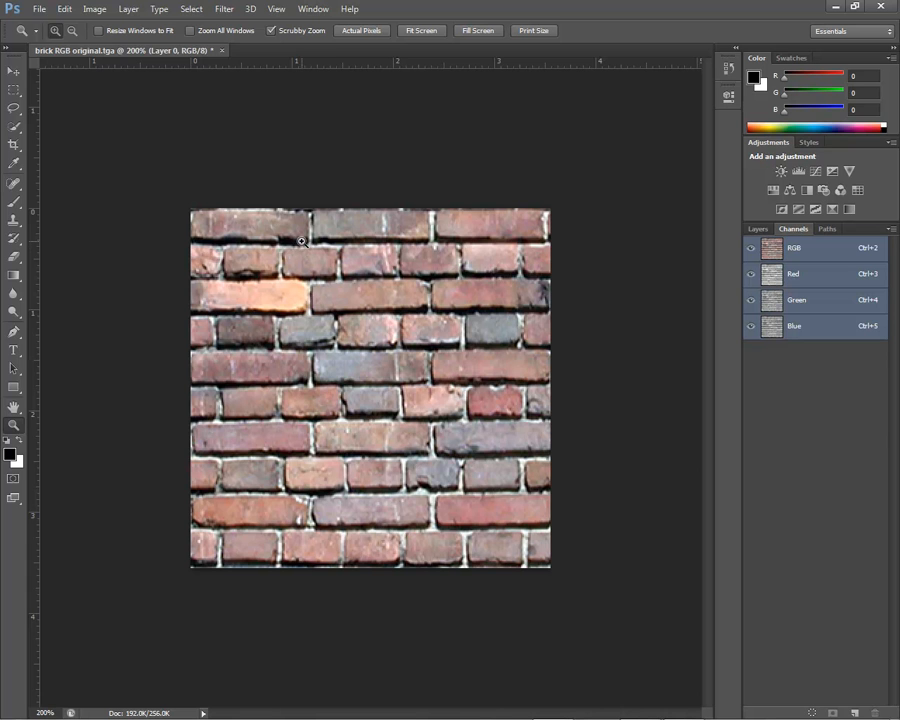
left_click(95, 9)
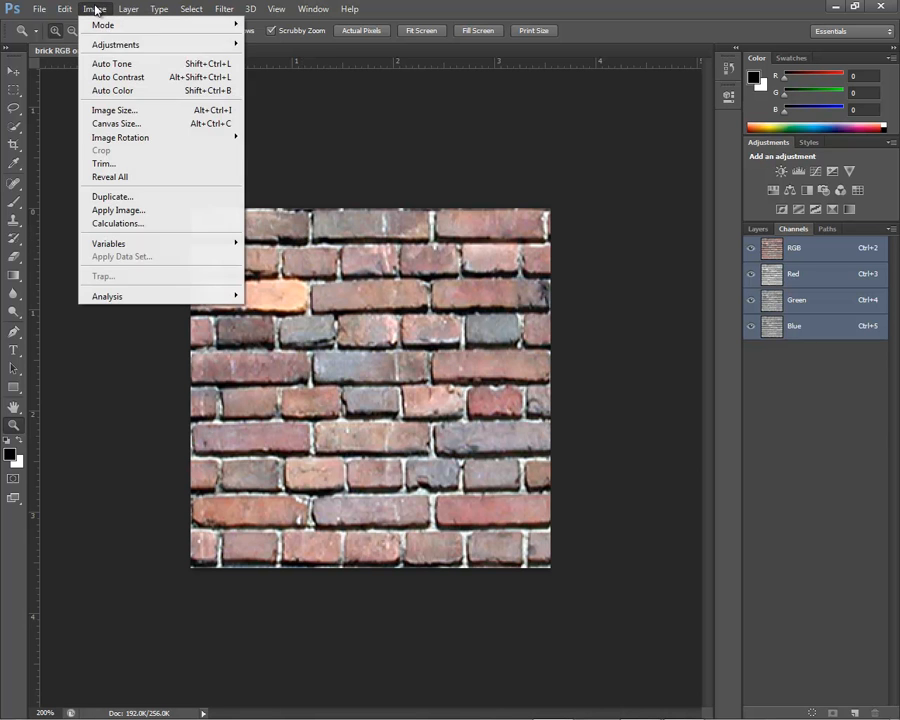
mouse_move(109, 47)
left_click(122, 123)
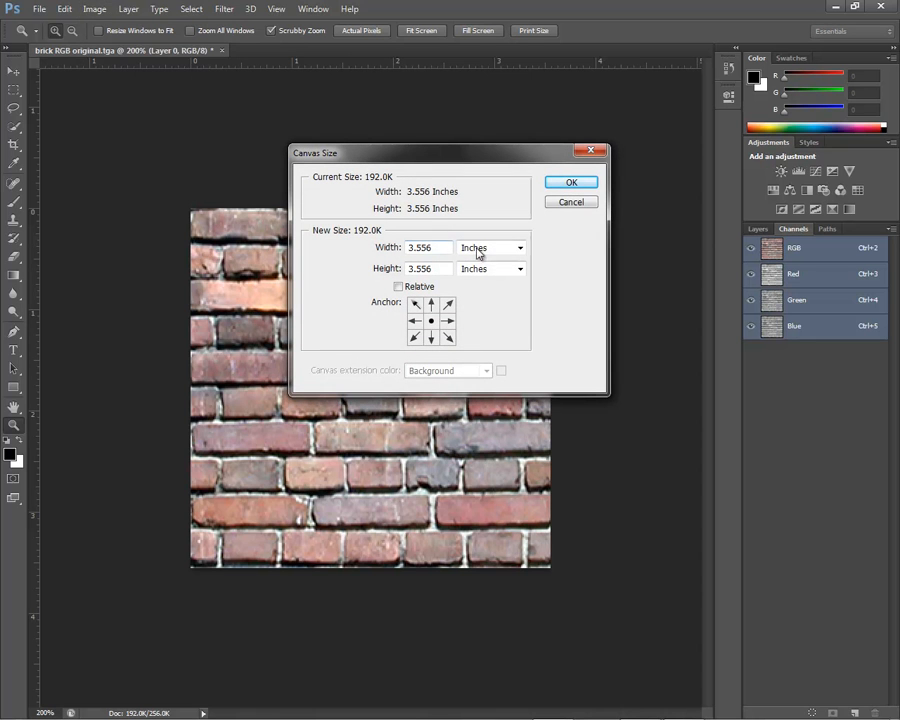
left_click(516, 248)
left_click(500, 268)
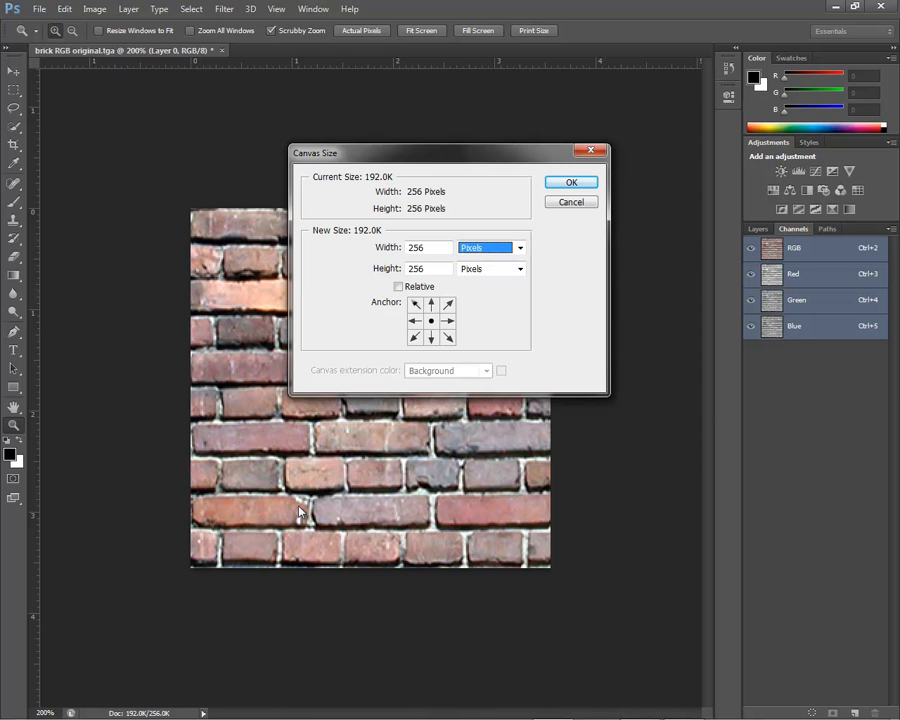
left_click(569, 206)
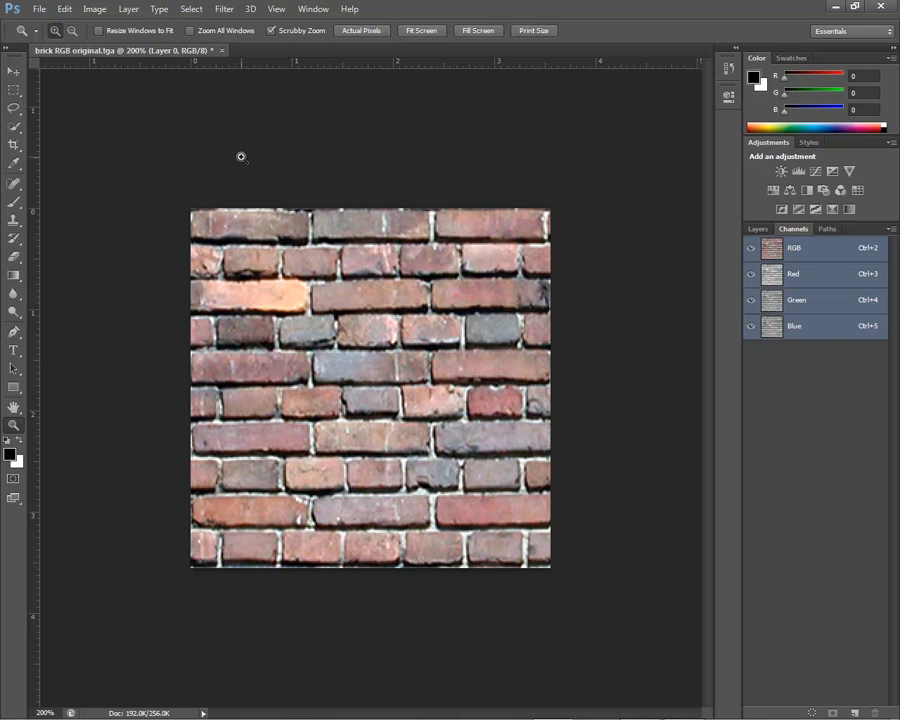
- Offset the brick image by -128 pixels horizontally and -128 pixels vertically, with undefined areas set to Wrap Around
left_click(232, 11)
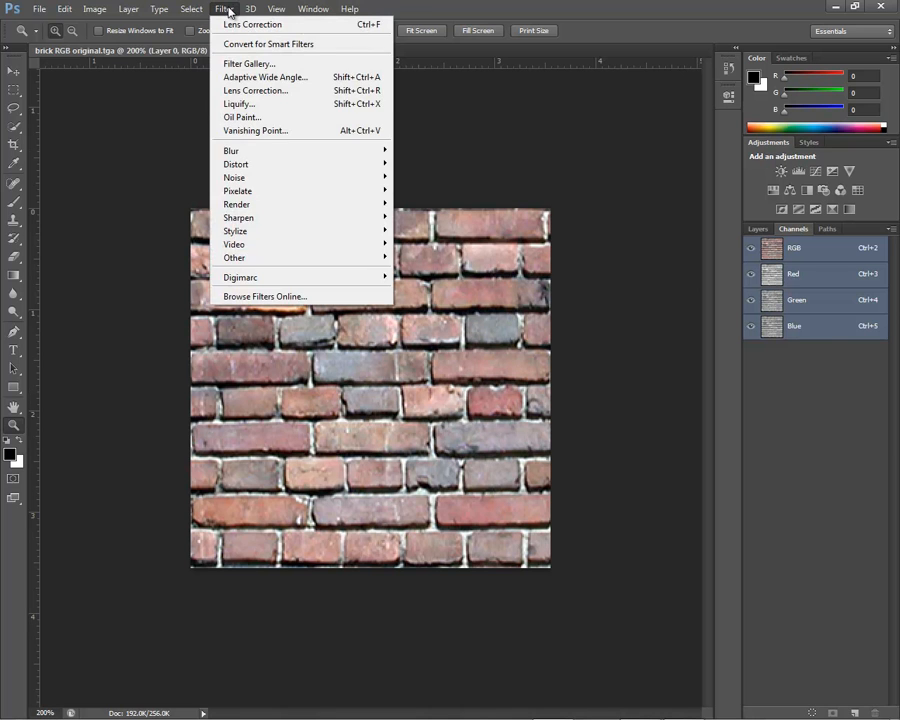
mouse_move(256, 261)
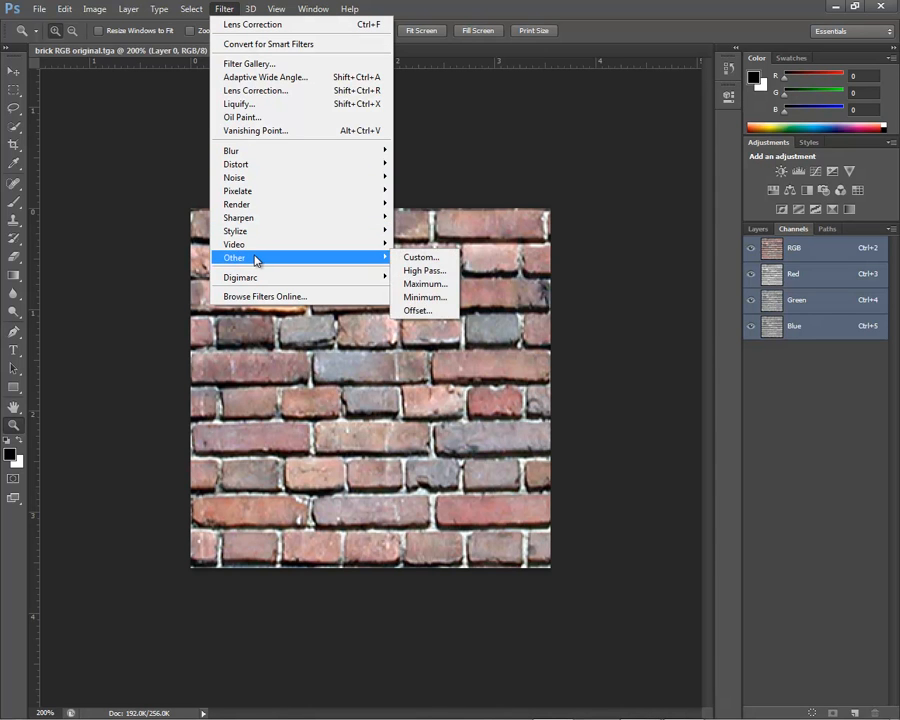
left_click(421, 311)
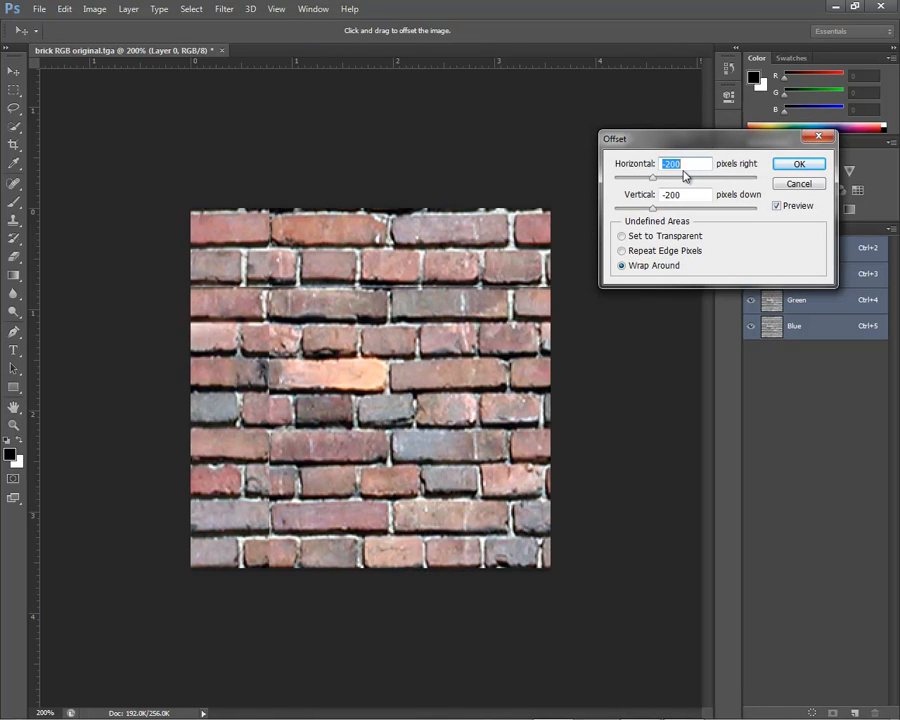
type("-128")
key("Tab")
type("-128")
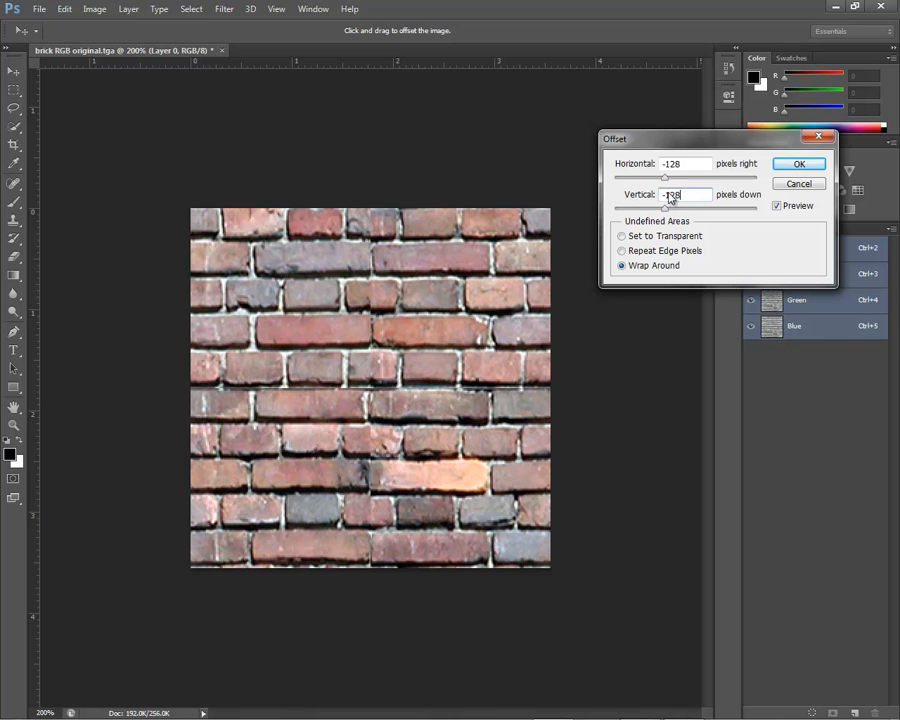
left_click(798, 164)
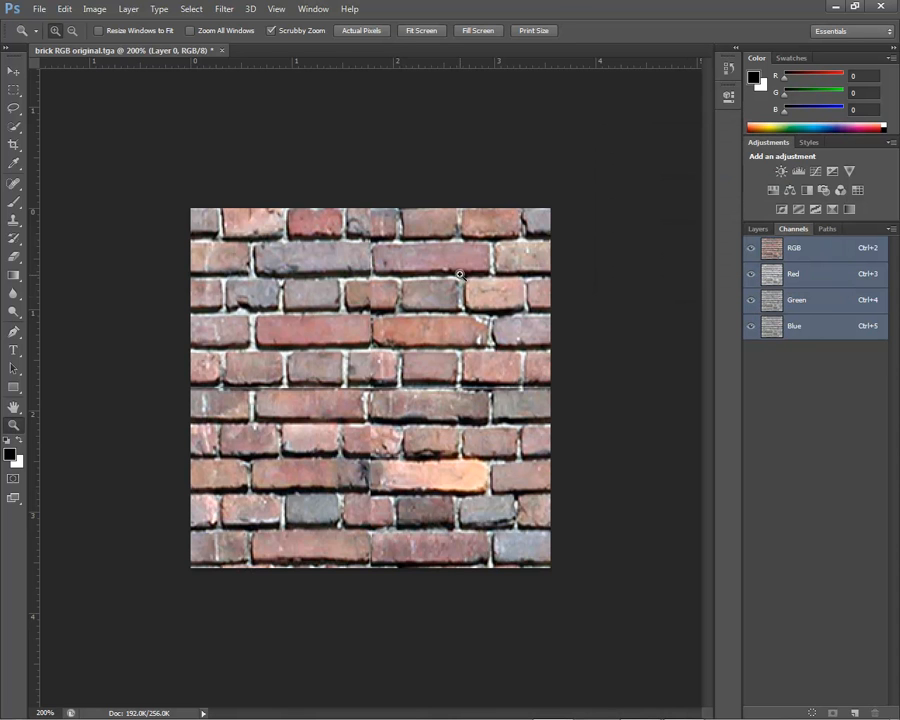
- Clone nearby brick and mortar over the central vertical seam in the upper brick rows using a size 9 Clone Stamp
left_click(380, 318)
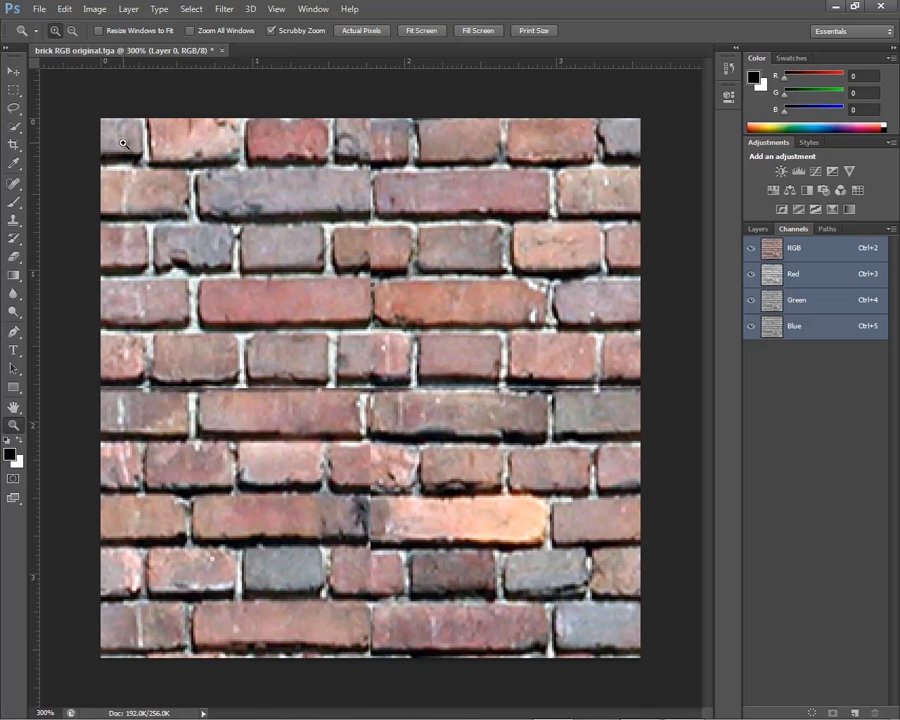
left_click(15, 223)
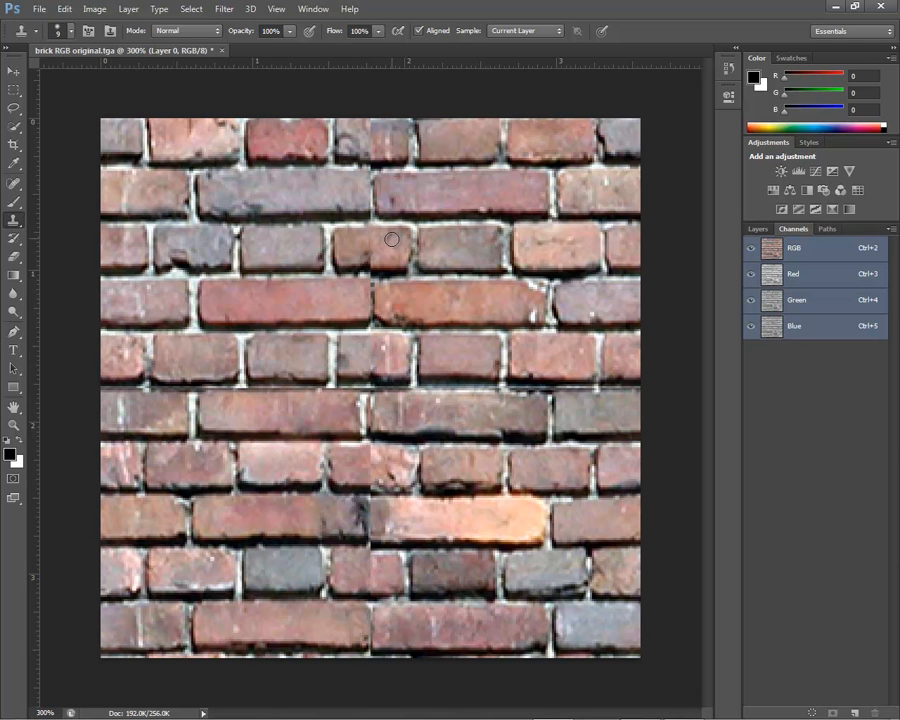
left_click_drag(372, 254, 370, 262)
left_click(553, 178, "alt")
left_click(331, 340, "alt")
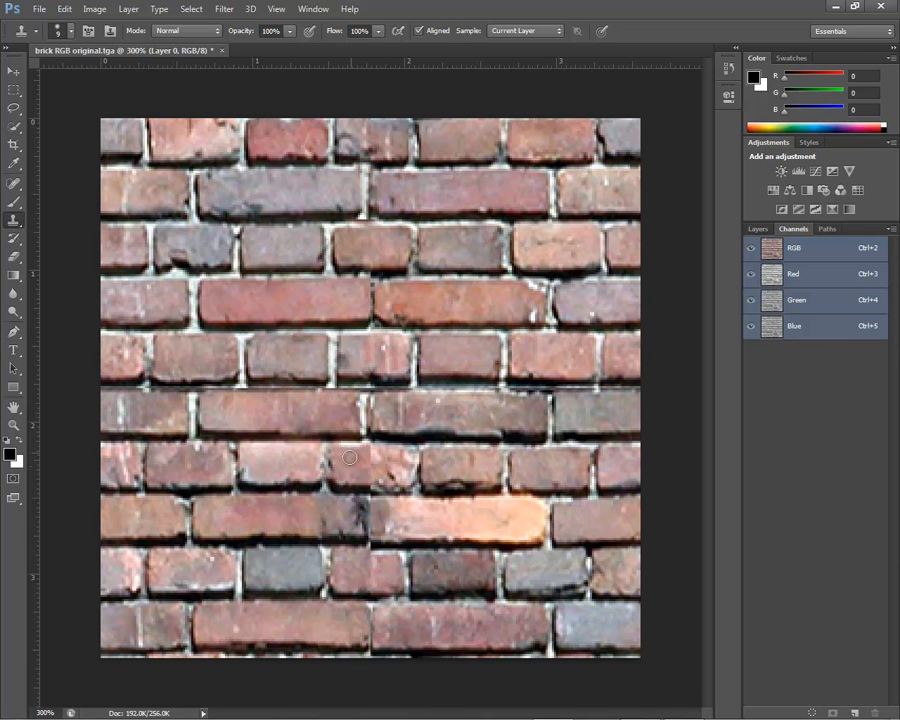
- Clone over the central seam in the lower rows, covering the seventh-row brick and the shadow line beneath the long orange brick
left_click(196, 460, "alt")
left_click(376, 459)
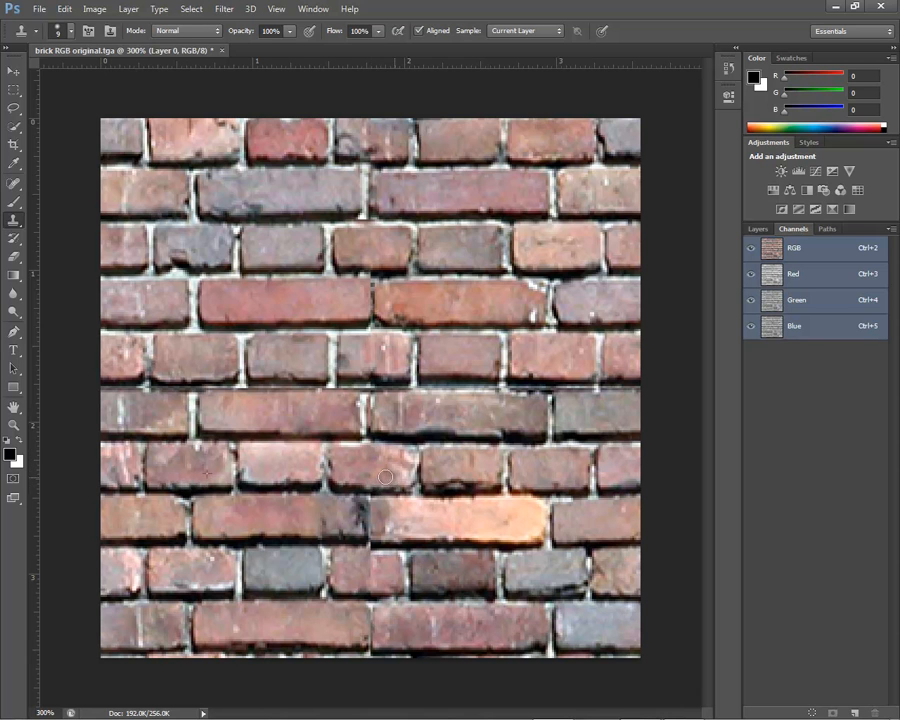
left_click(363, 557, "alt")
left_click(440, 547)
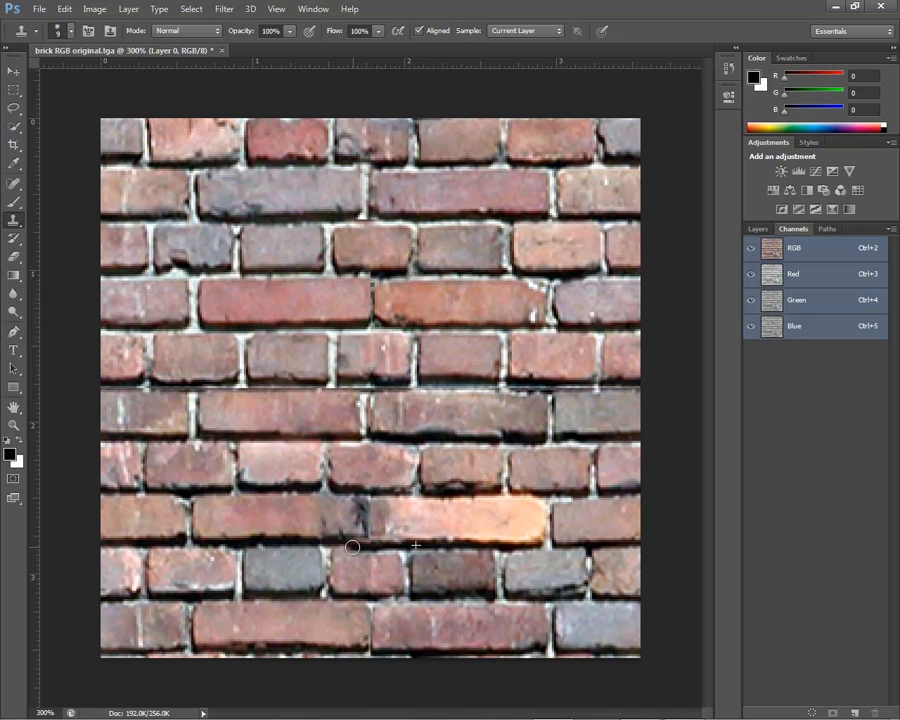
left_click(284, 540, "alt")
left_click_drag(340, 543, 360, 551)
- Reapply the Offset filter with the same settings to the retouched brick image
left_click(228, 11)
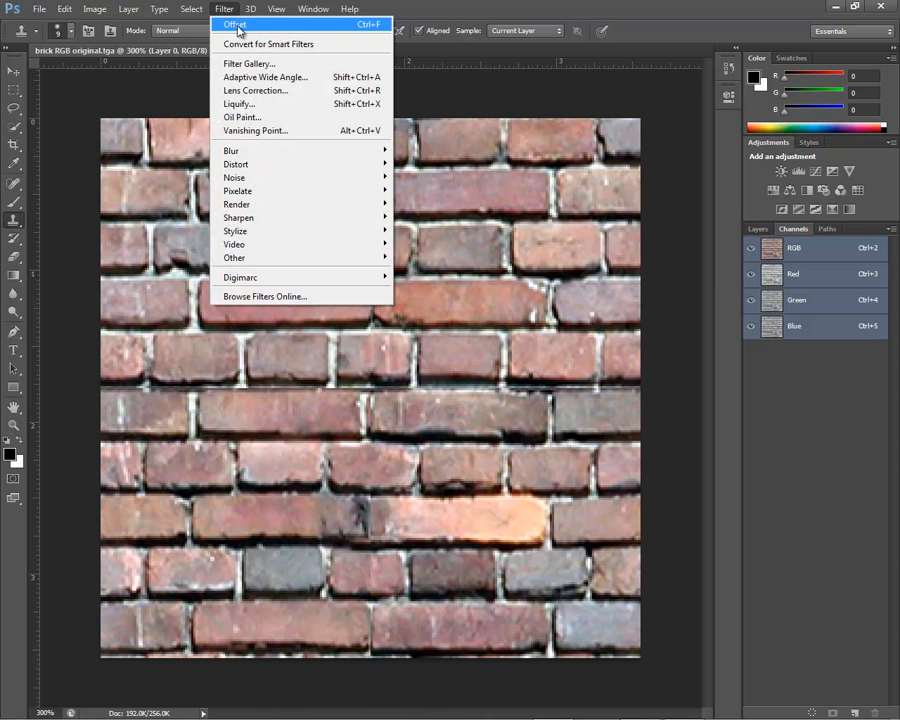
mouse_move(264, 17)
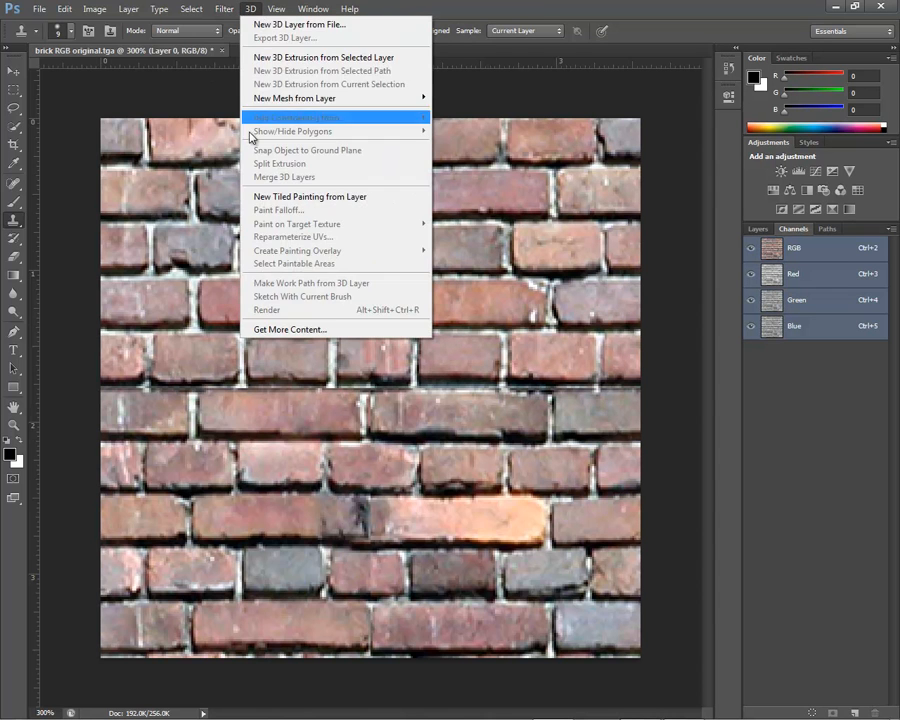
mouse_move(224, 9)
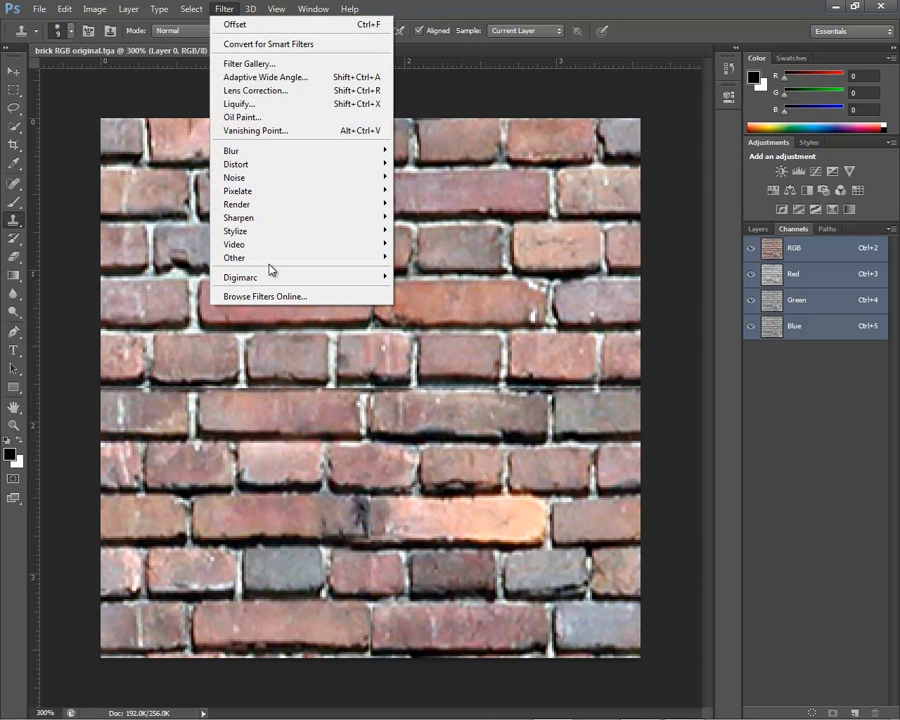
left_click(258, 25)
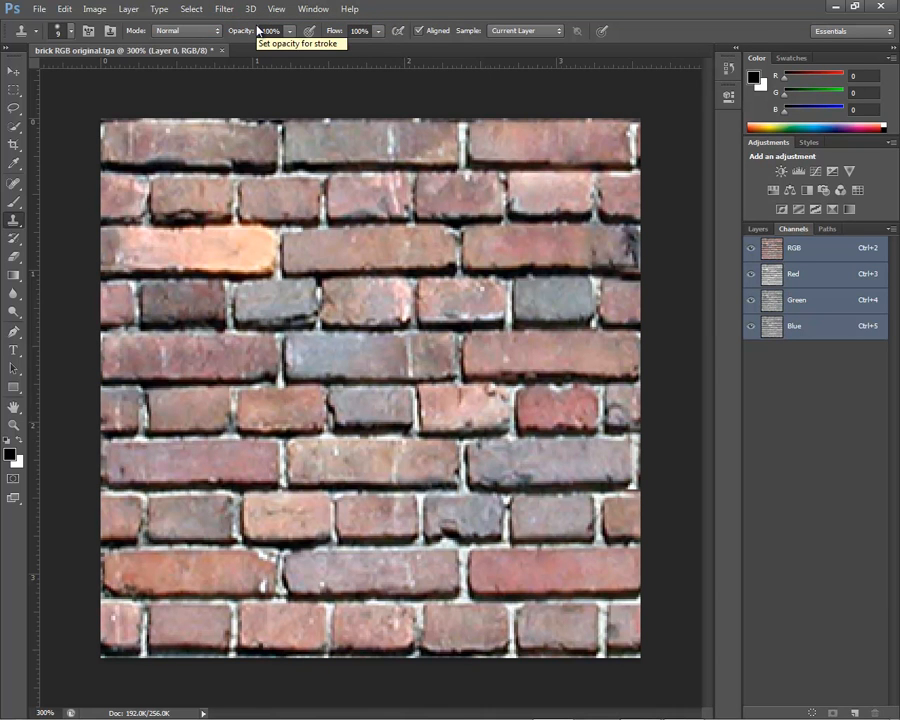
- Define the brick image as a pattern named brick RGB original.tga
left_click(63, 10)
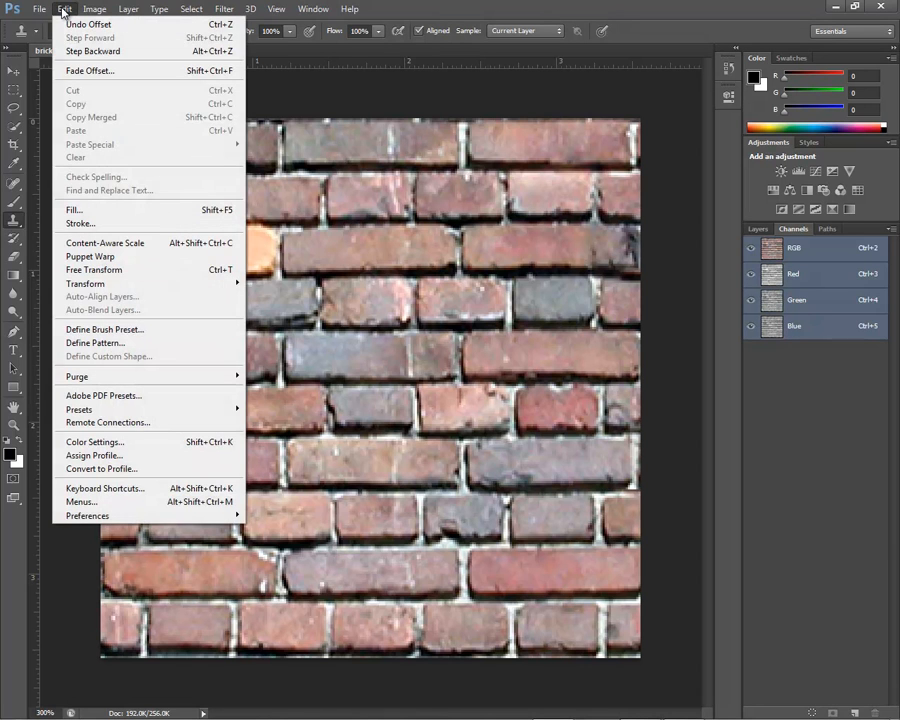
left_click(104, 344)
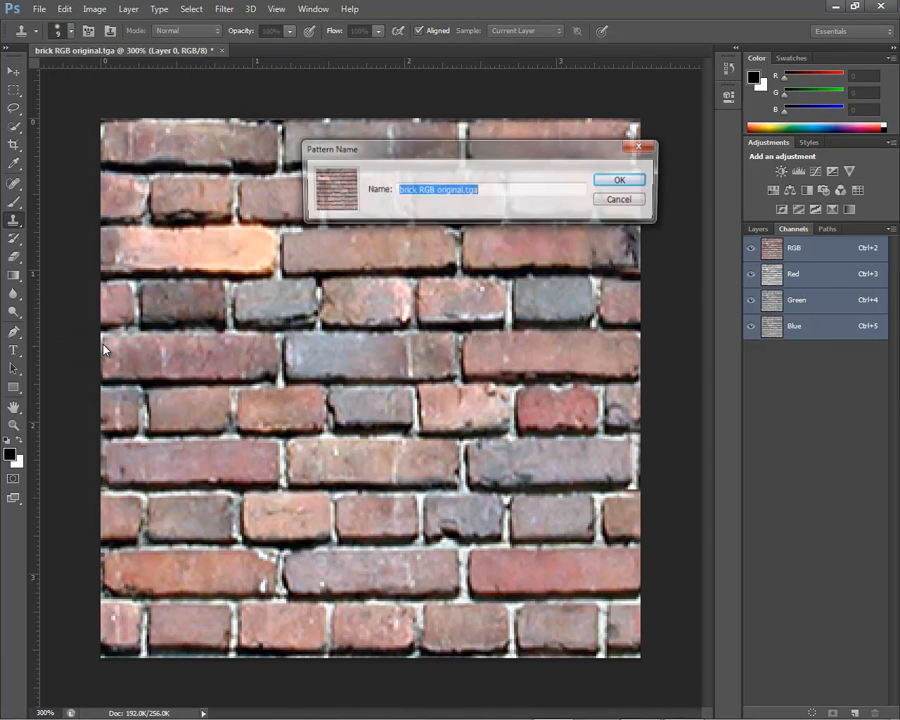
left_click(623, 182)
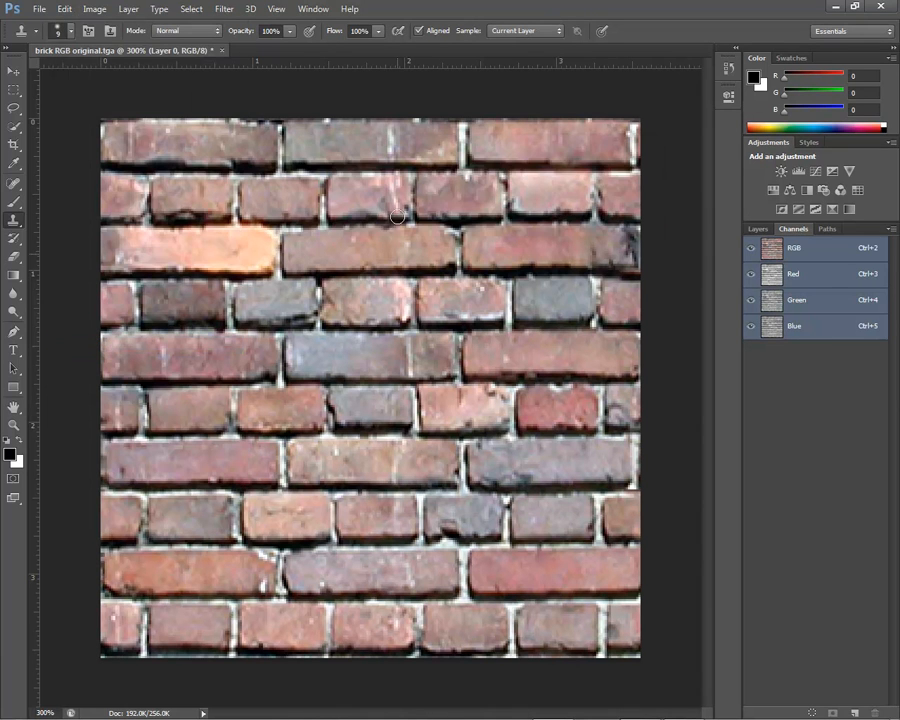
- Create a new 2024 × 2024 pixel RGB document at 72 pixels/inch with a white background
left_click(37, 9)
left_click(50, 27)
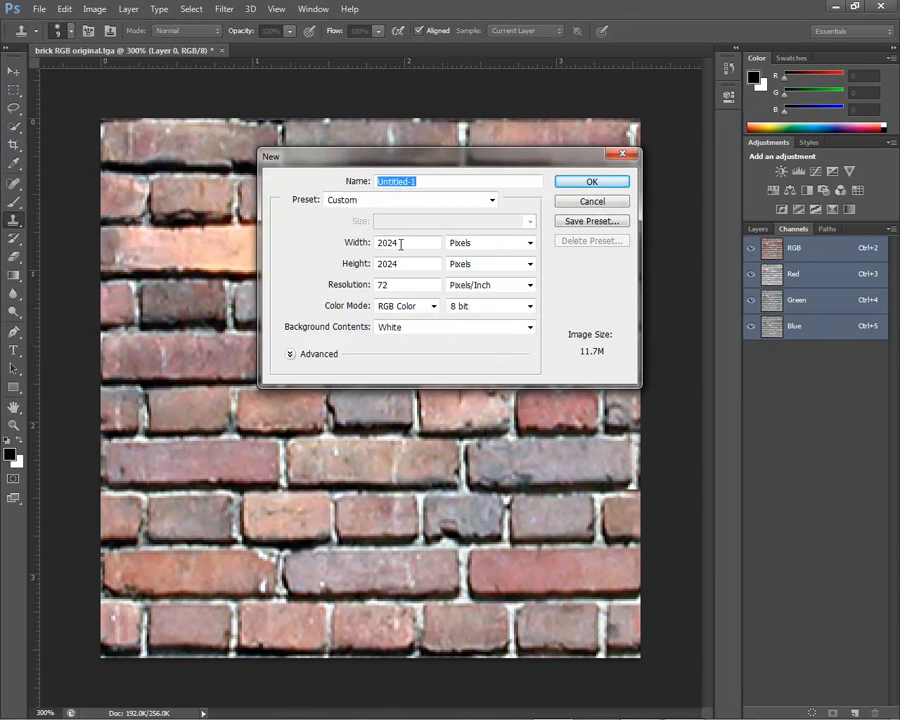
left_click(414, 263)
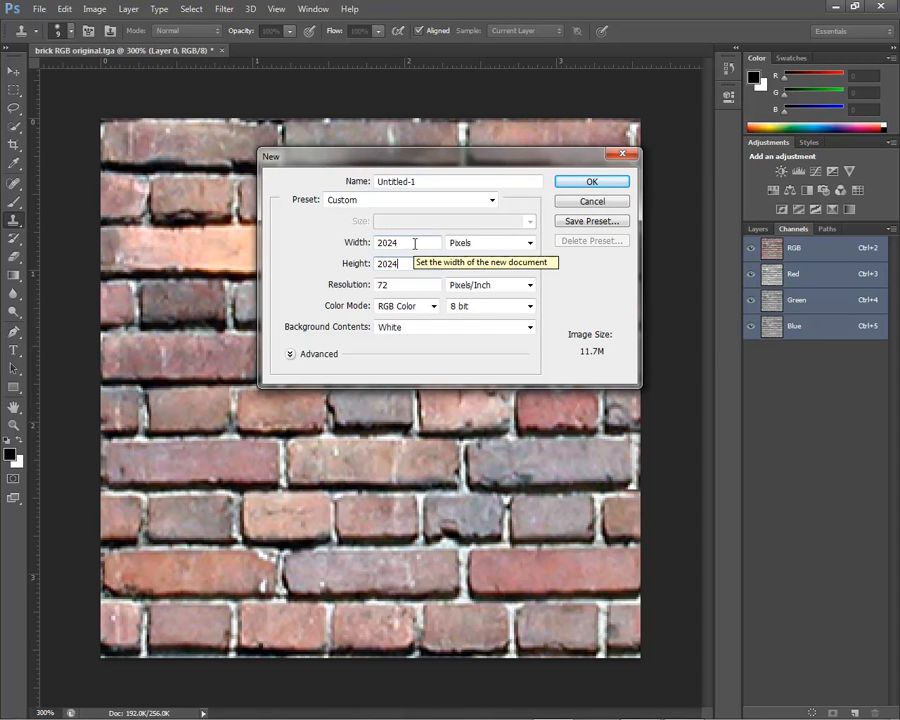
left_click(580, 185)
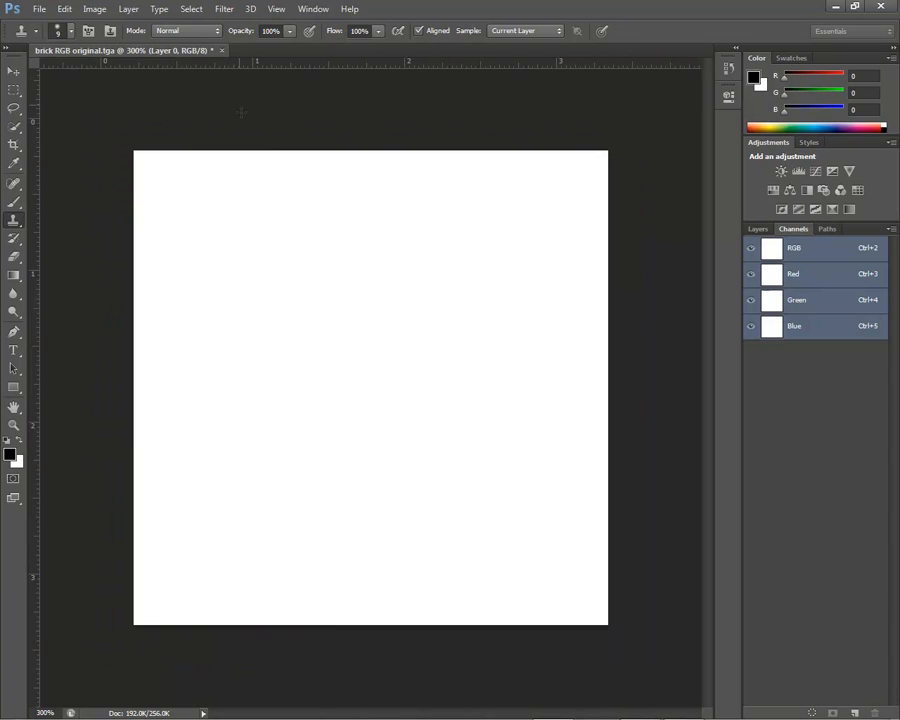
- Fill the blank document with the newly defined brick pattern and examine the tiling up close for repeating features
left_click(63, 9)
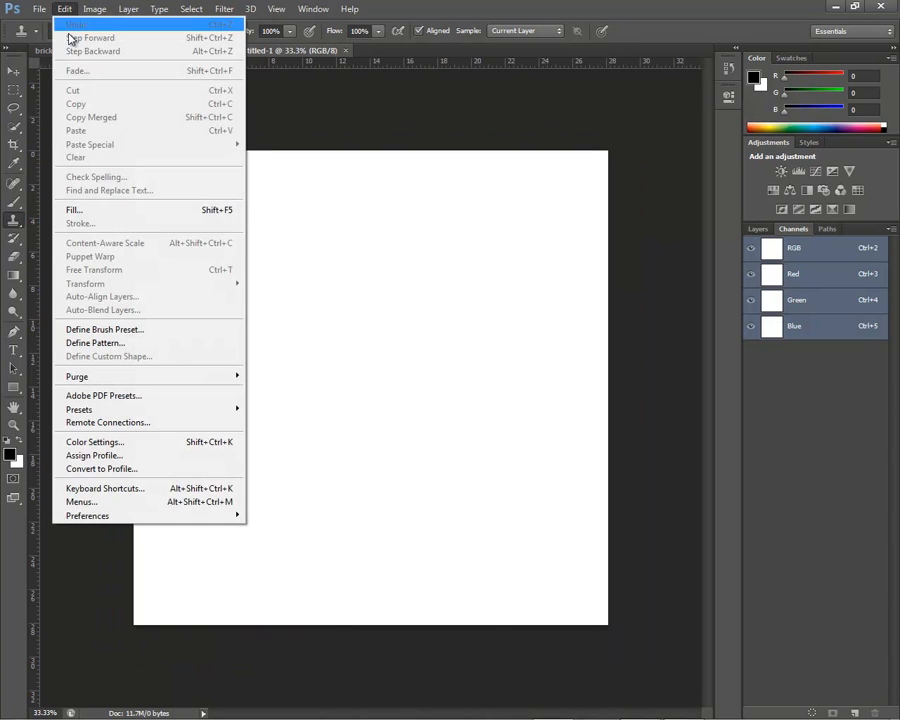
left_click(85, 216)
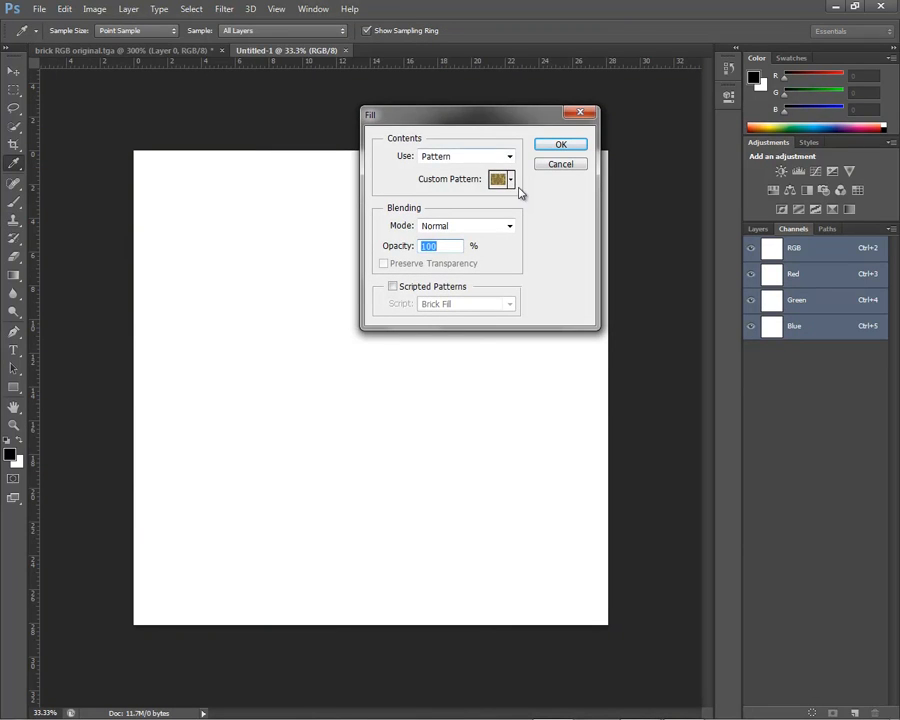
left_click(511, 180)
left_click(477, 232)
left_click(562, 146)
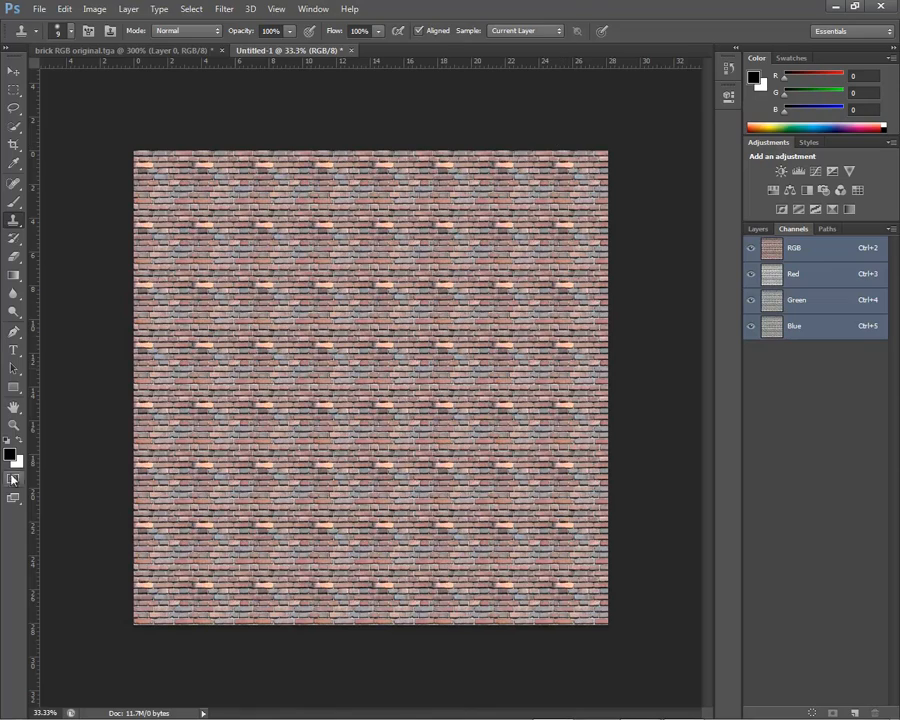
left_click(14, 425)
left_click_drag(333, 176, 364, 174)
left_click(380, 220)
left_click(402, 248)
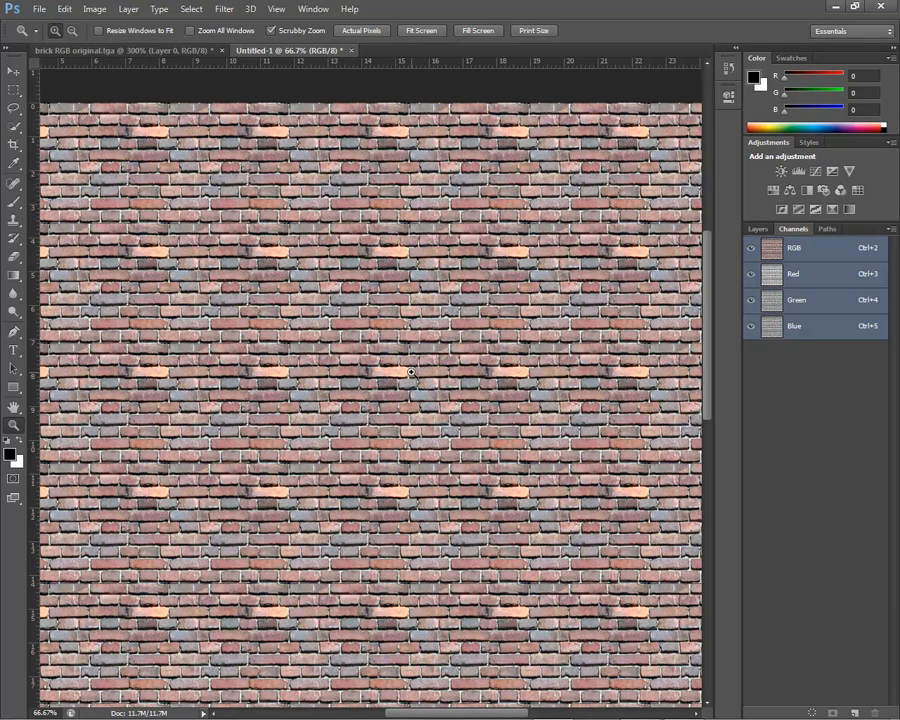
- In the brick texture, copy the middle long brick of the seventh row to a new layer and place it over the orange brick
left_click(150, 50)
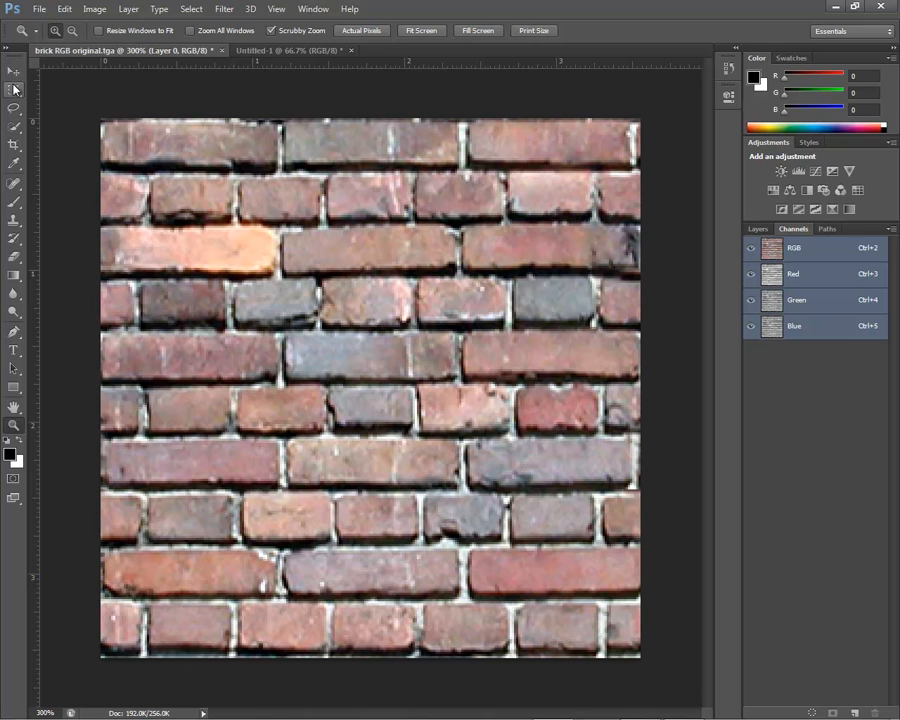
key("m")
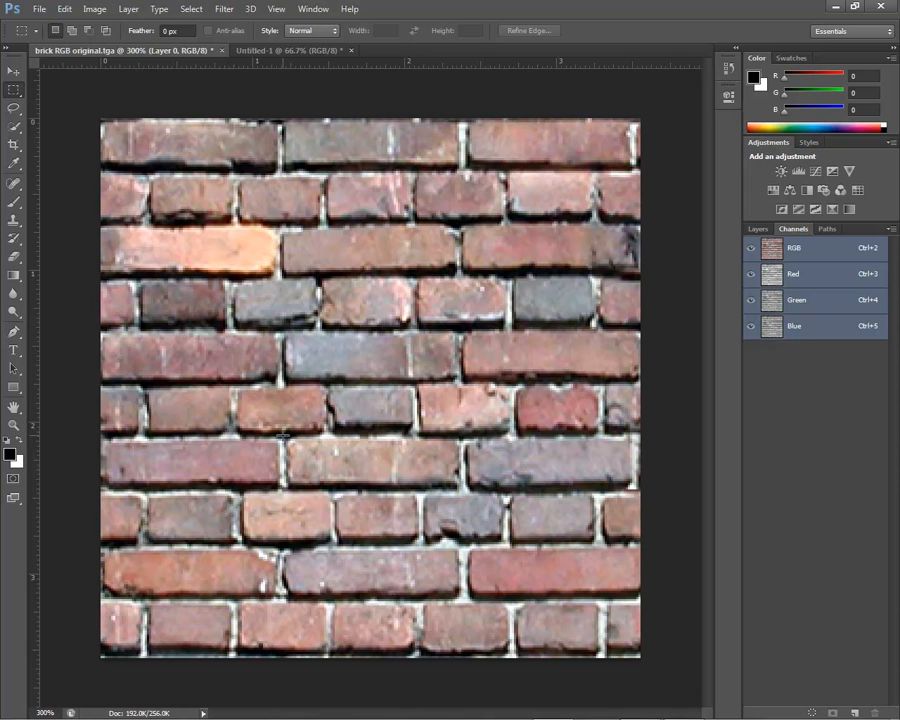
left_click_drag(283, 436, 461, 490)
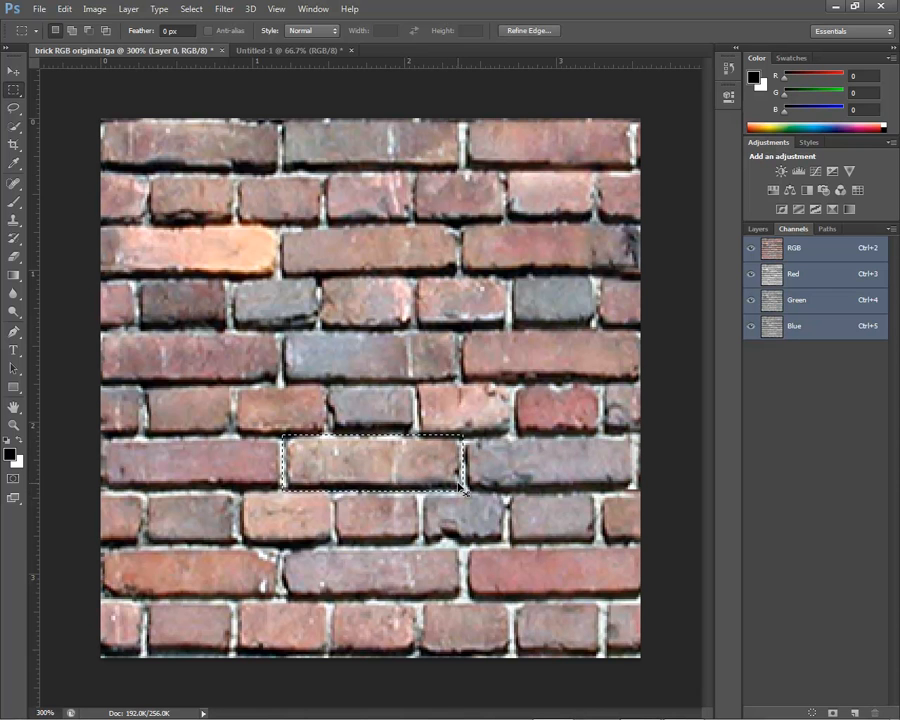
key("ctrl+j")
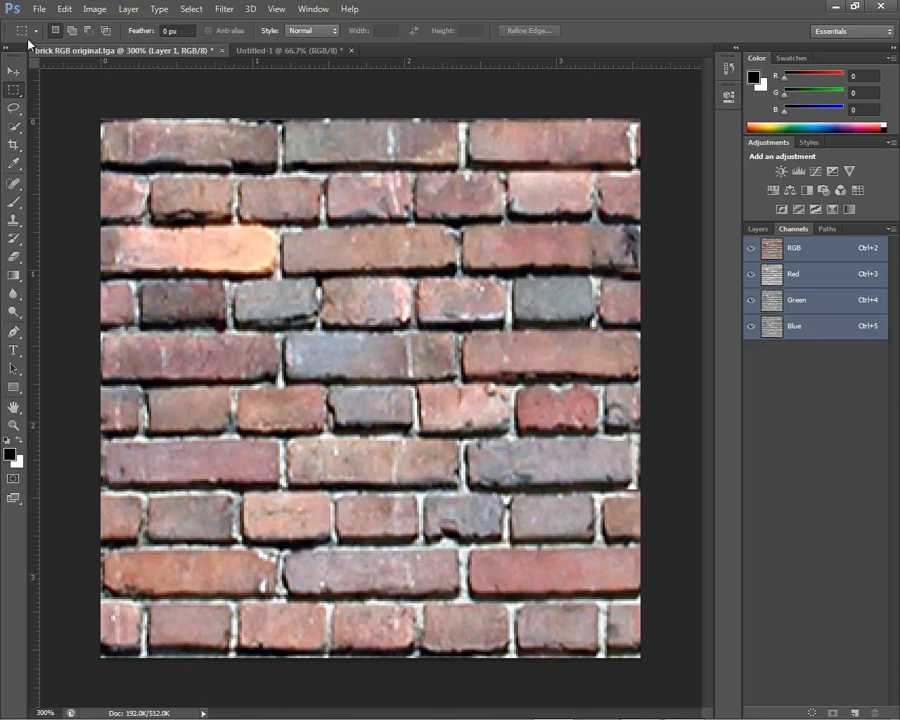
left_click(14, 71)
left_click_drag(417, 465, 233, 253)
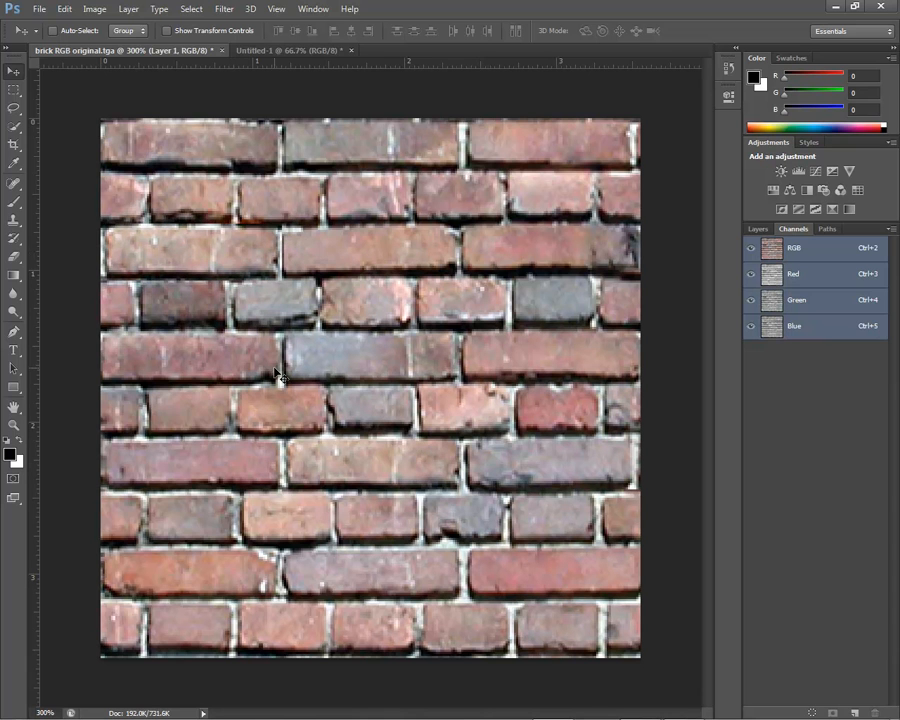
- Flatten the brick texture image and define it as a pattern named brick RGB original.tga
left_click(129, 10)
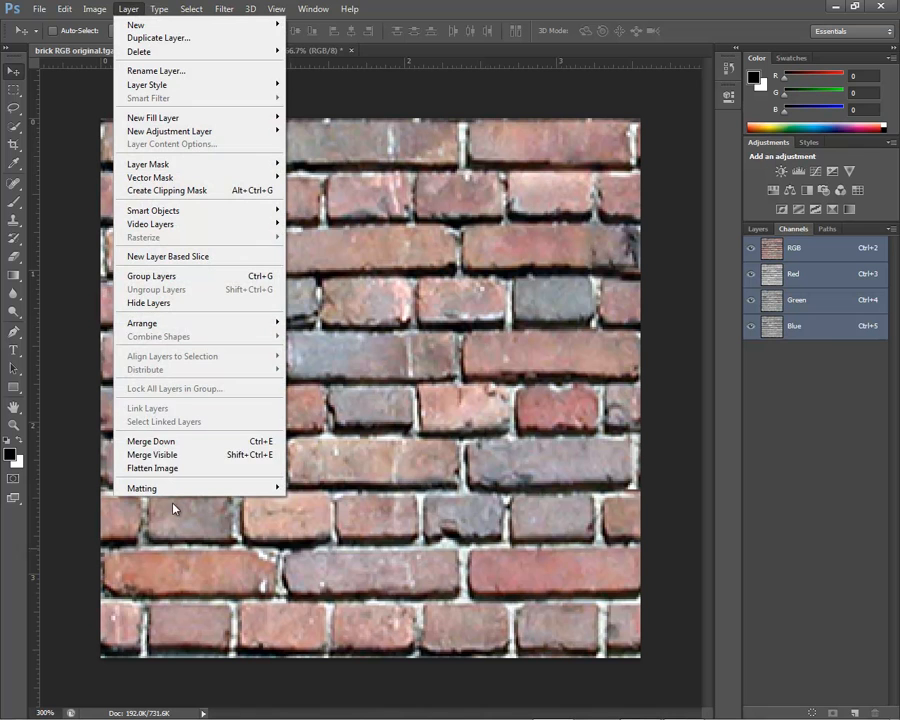
left_click(181, 469)
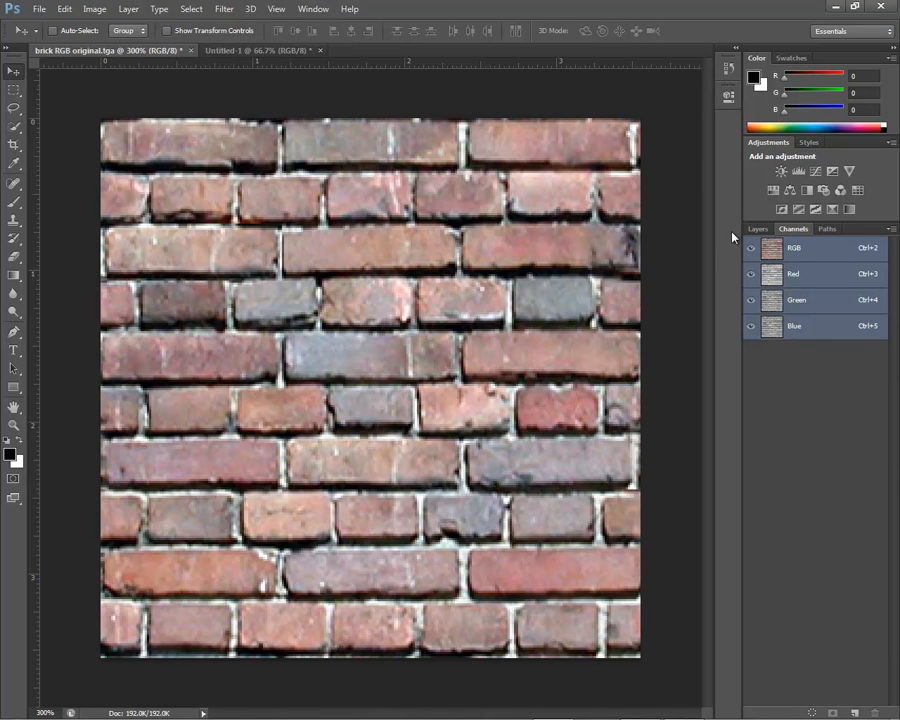
left_click(757, 230)
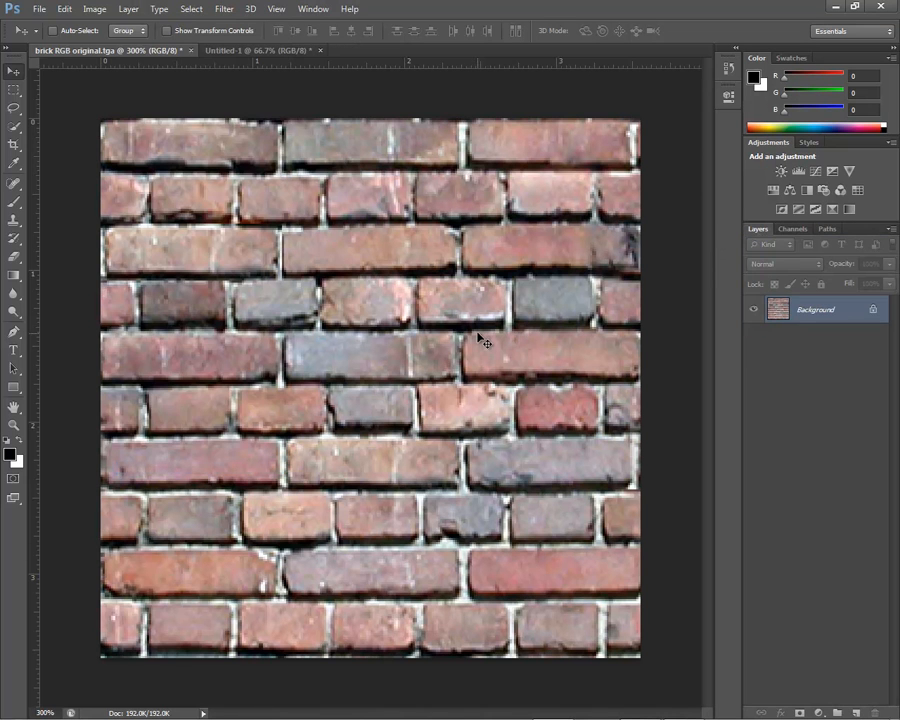
left_click(60, 10)
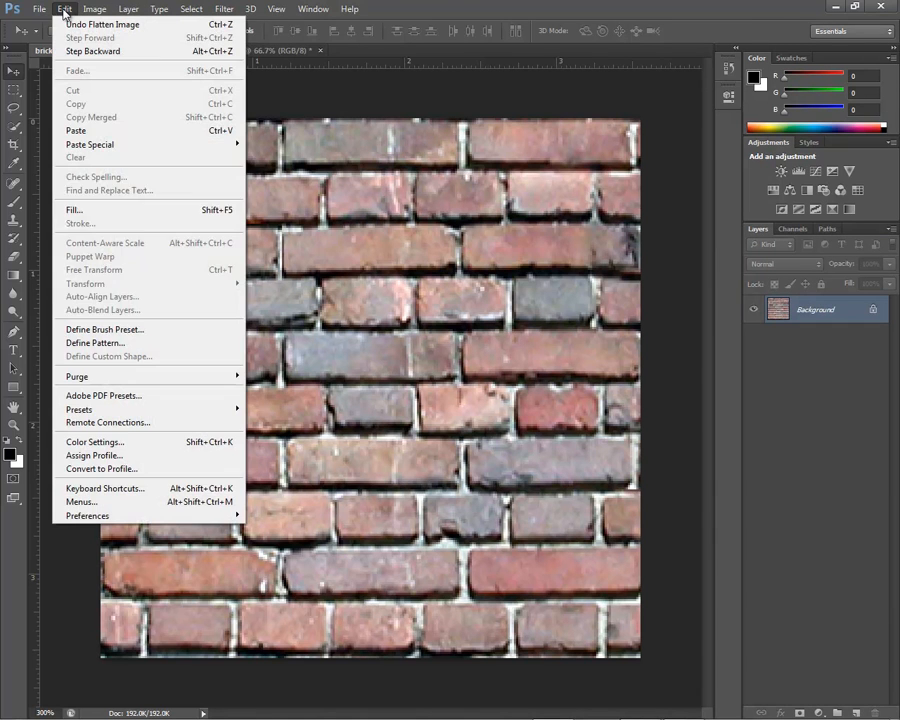
left_click(107, 343)
left_click(617, 183)
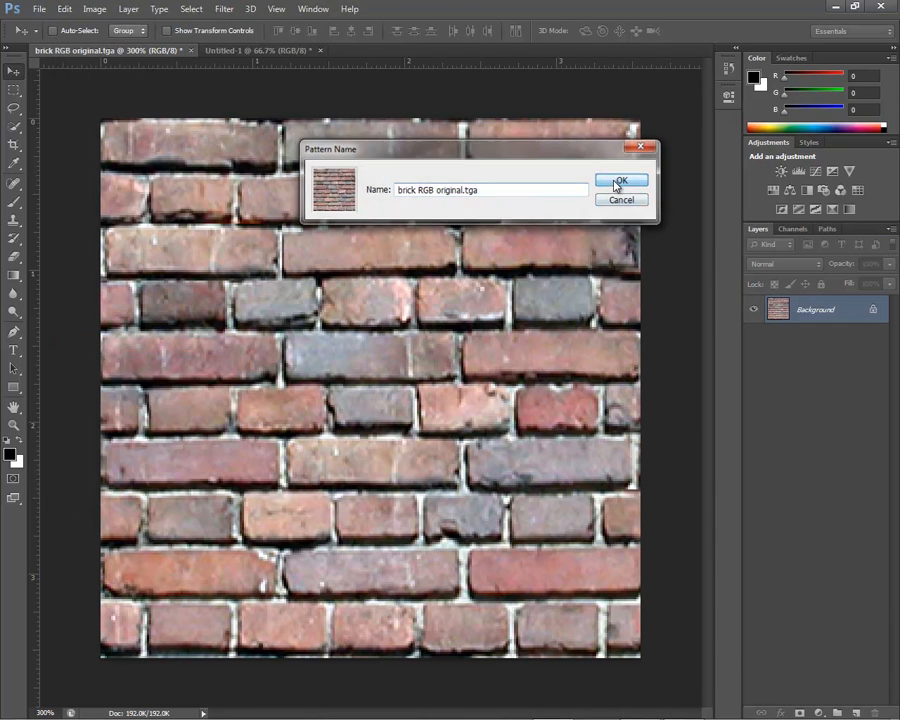
- Fill the Untitled-1 document with the newly defined brick pattern in Normal mode at 100% opacity
left_click(244, 50)
left_click(64, 9)
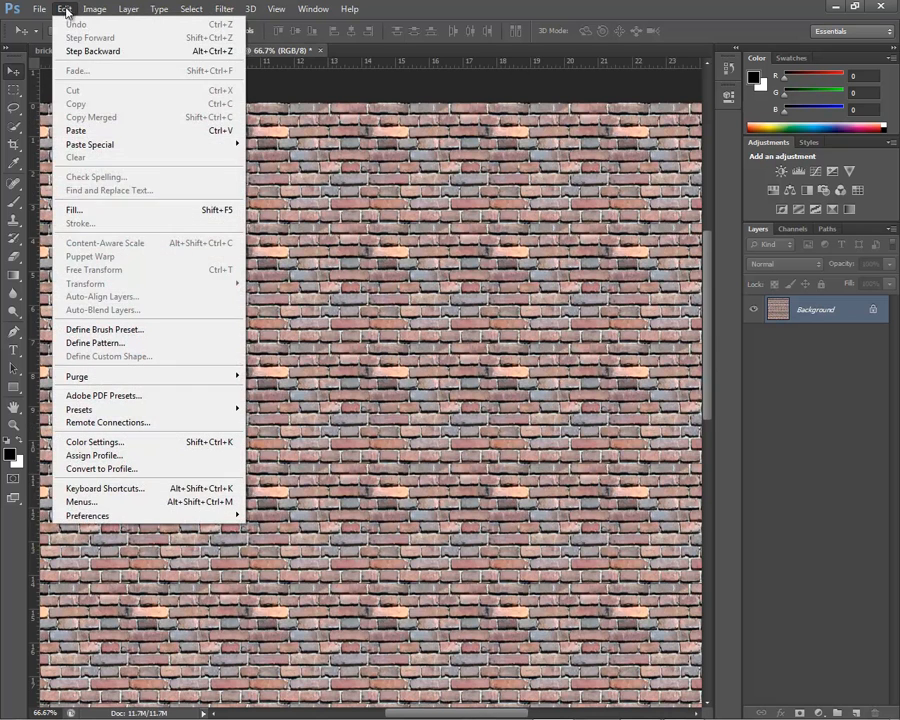
left_click(88, 213)
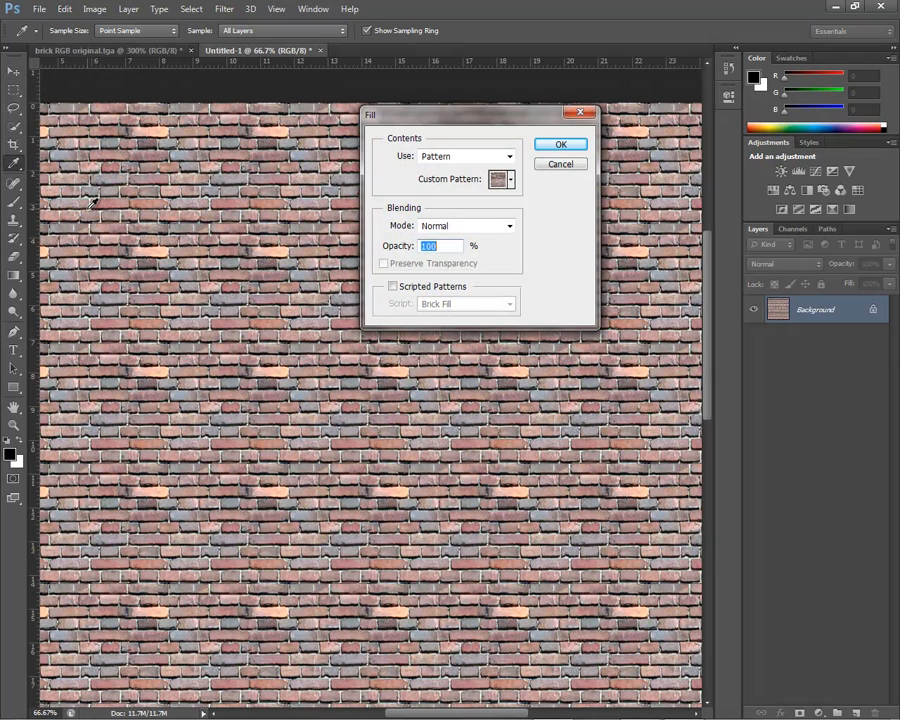
left_click(512, 180)
double_click(499, 232)
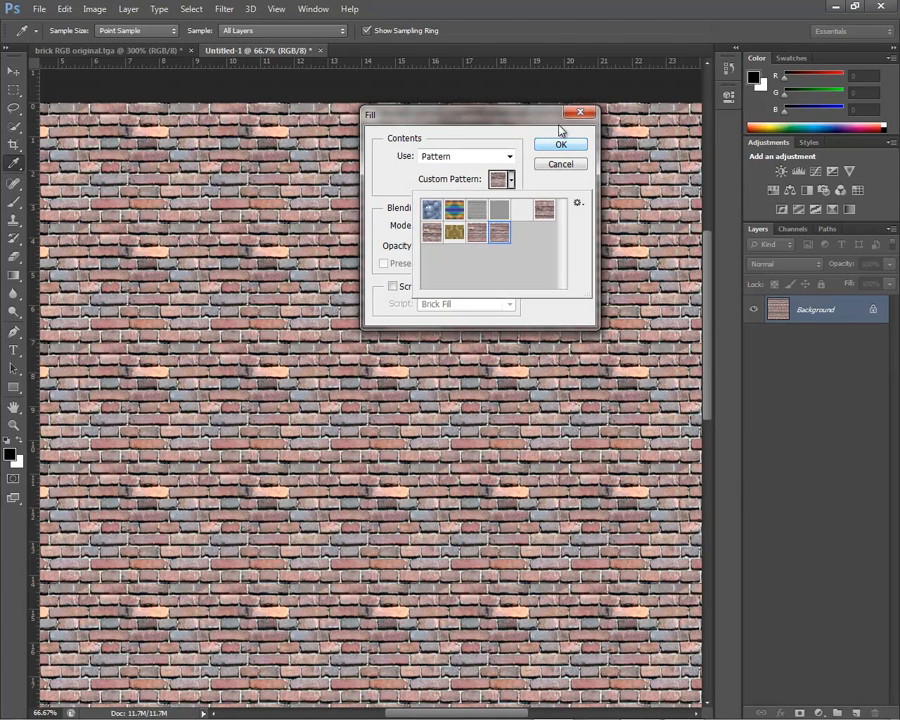
left_click(553, 148)
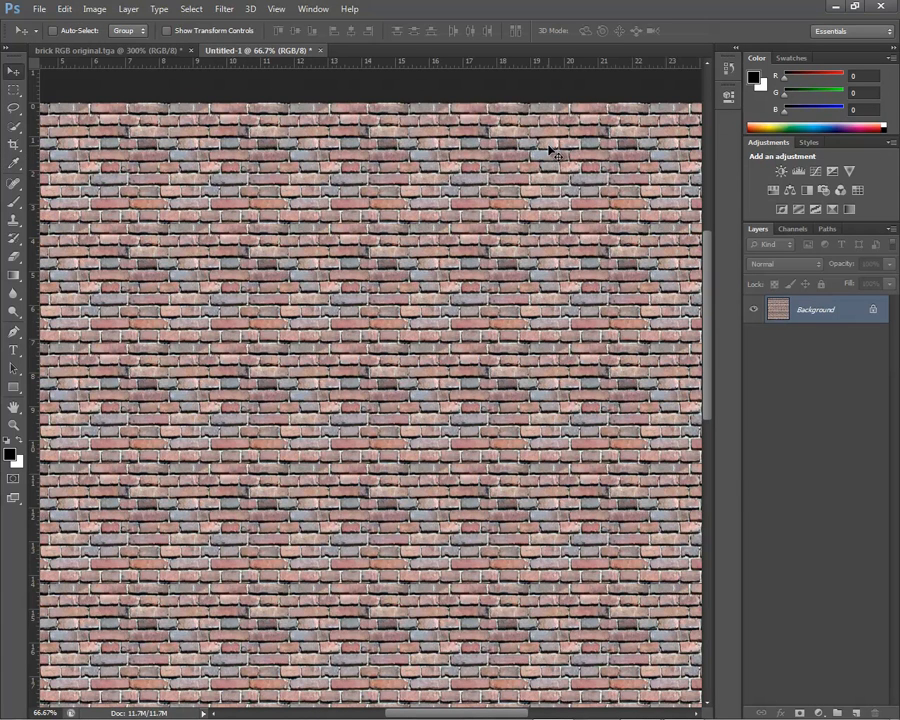
- Undo and redo the pattern fill to compare the tiling with and without the orange brick
left_click(64, 9)
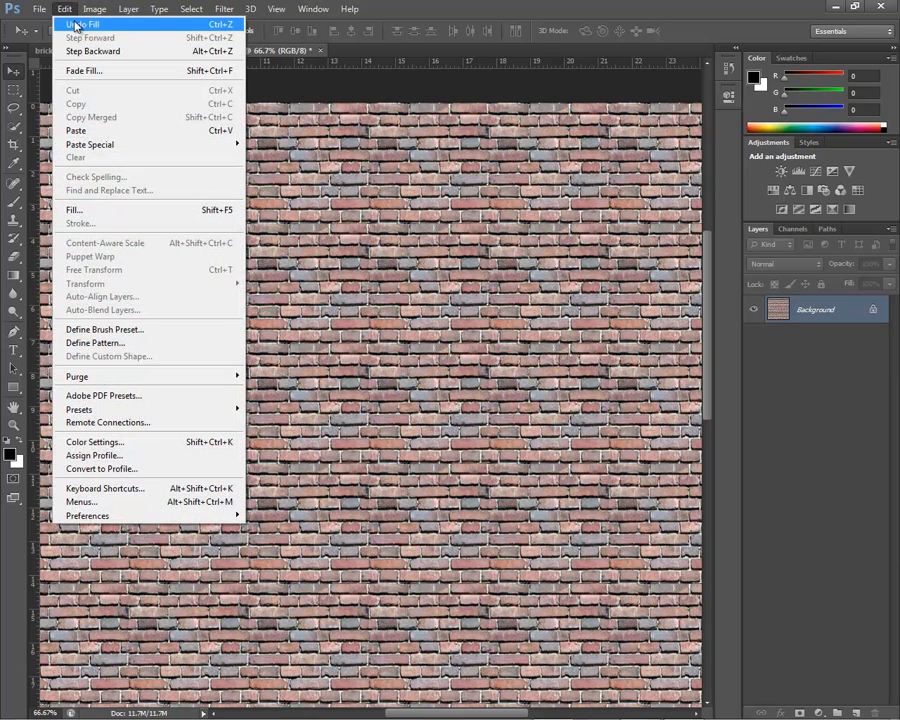
left_click(79, 24)
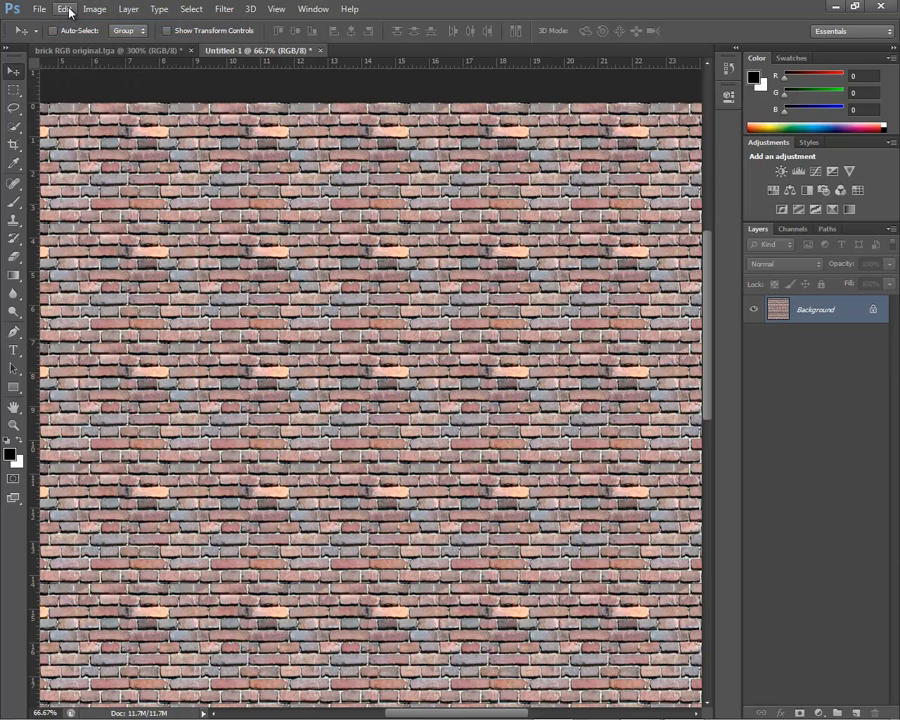
left_click(66, 11)
left_click(77, 24)
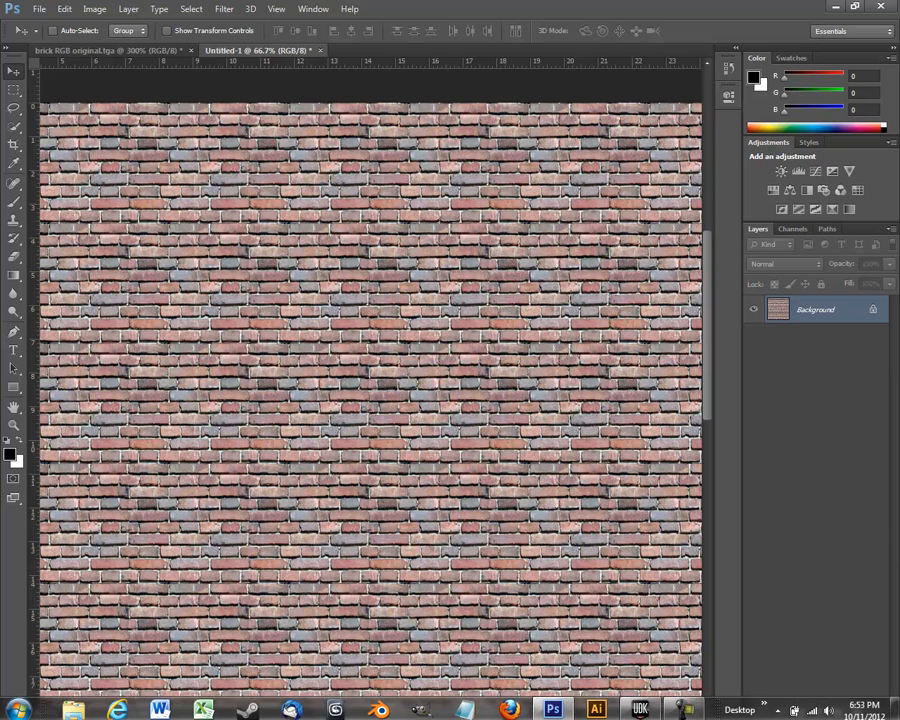
left_click(693, 708)
left_click(737, 597)
left_click(737, 597)
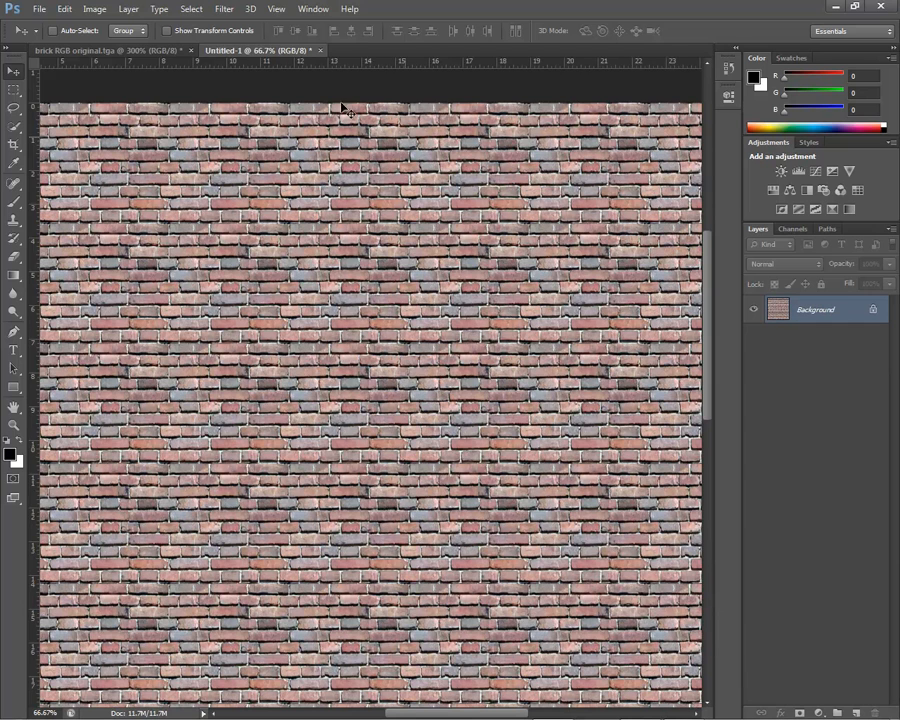
- Start saving the brick texture under a new name in the week 7 demo resources folder, with BMP as the format
left_click(119, 53)
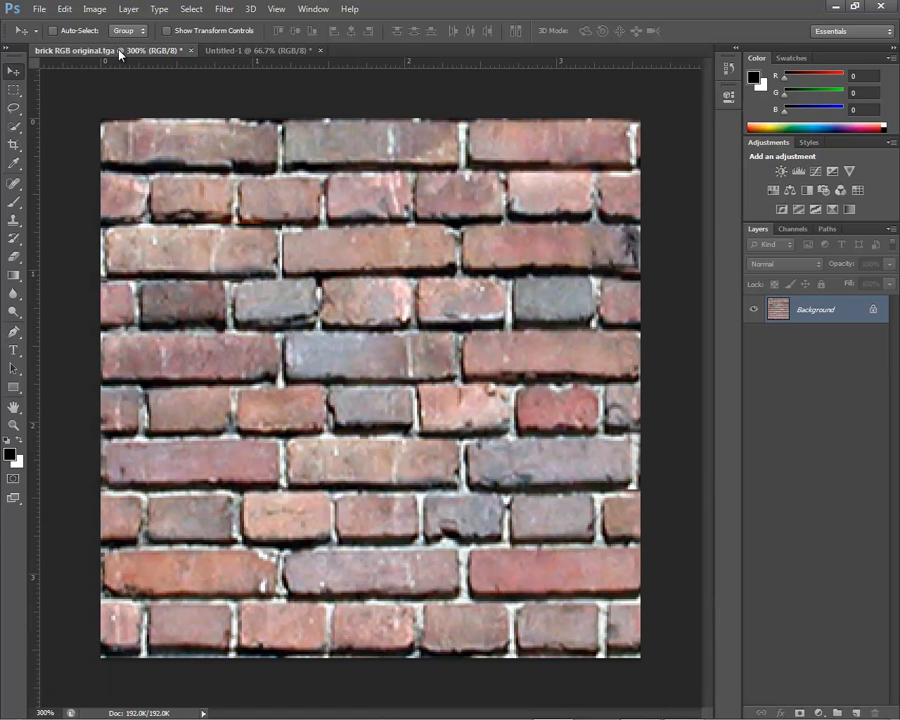
left_click(40, 10)
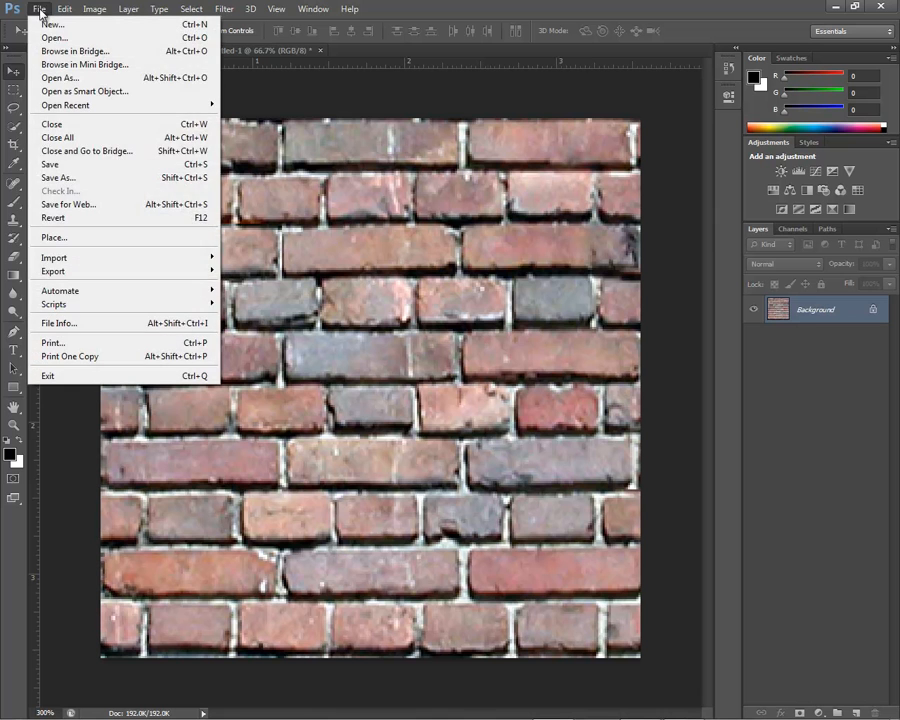
left_click(82, 178)
left_click(476, 368)
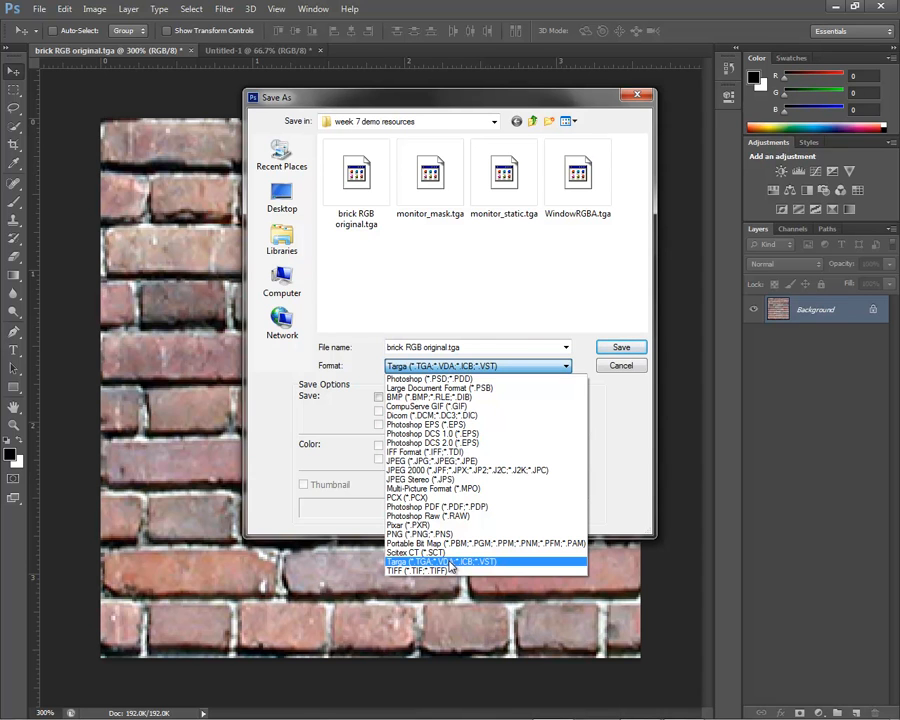
left_click(443, 397)
- Name the file Brick_RGB_256.bmp and save it as a 24-bit Windows bitmap
left_click(465, 348)
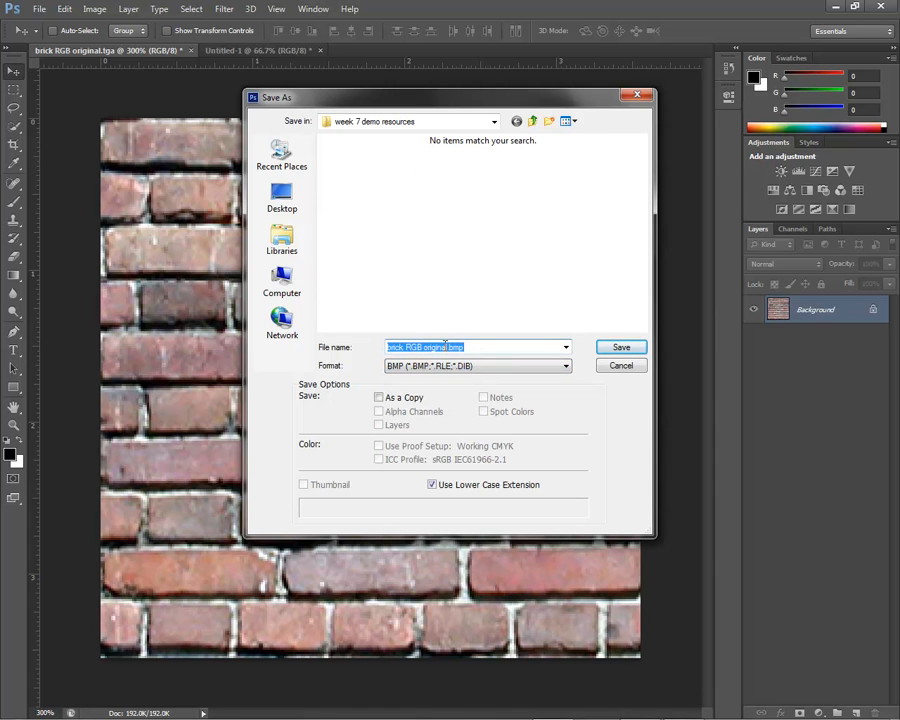
left_click(447, 347)
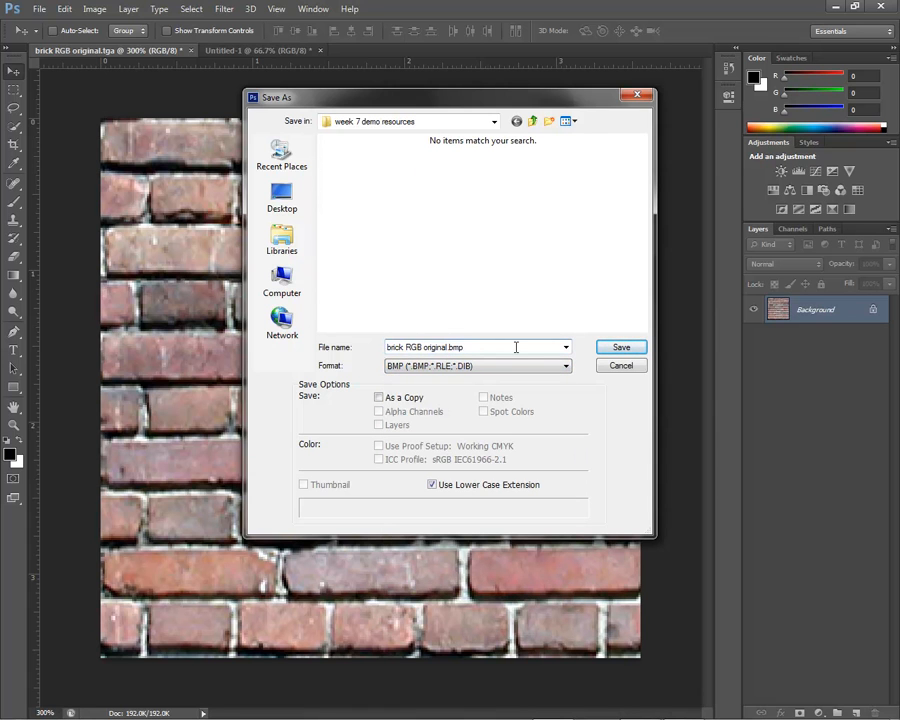
key("BackSpace")
key("BackSpace")
key("BackSpace")
key("BackSpace")
key("BackSpace")
key("BackSpace")
key("BackSpace")
key("BackSpace")
key("BackSpace")
key("BackSpace")
key("BackSpace")
key("BackSpace")
key("BackSpace")
key("BackSpace")
type("Brick")
type("R")
left_click(621, 348)
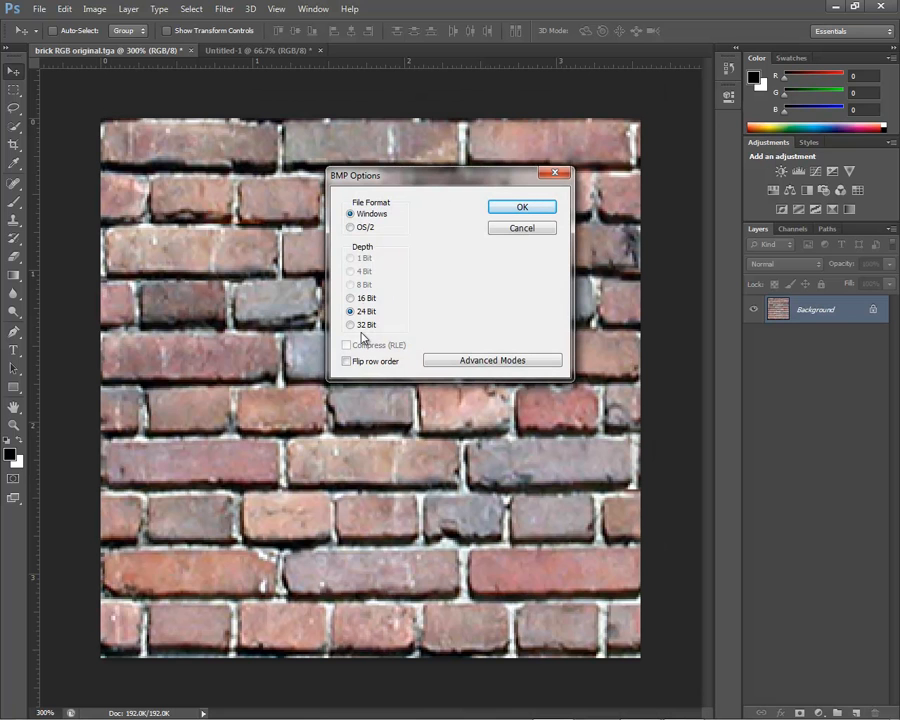
left_click(527, 208)
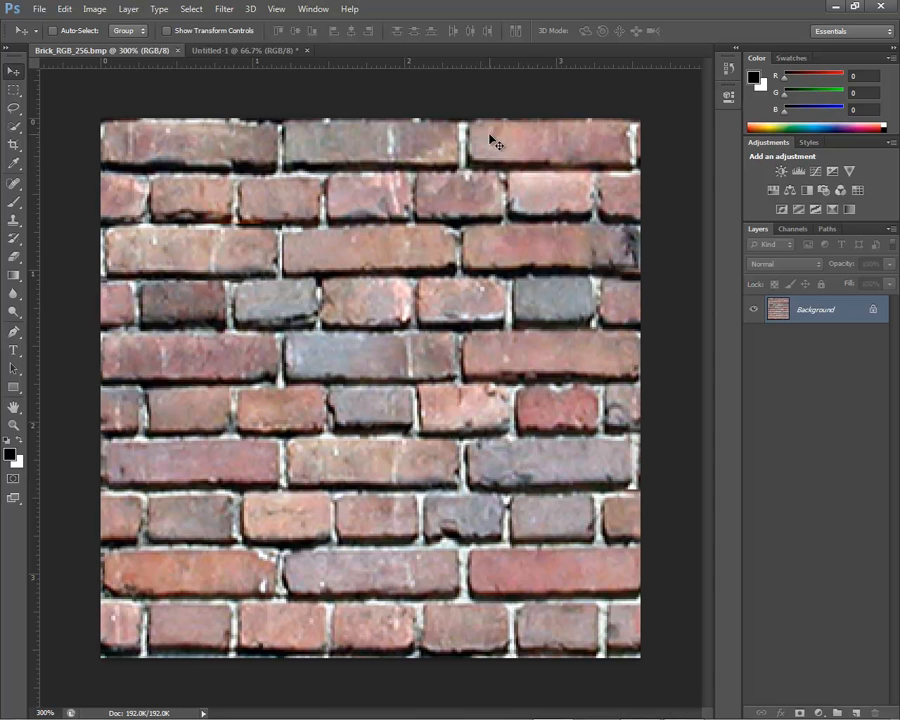
- Minimize the Photoshop and Unreal Development Kit windows and launch CrazyBump from the desktop
left_click(836, 7)
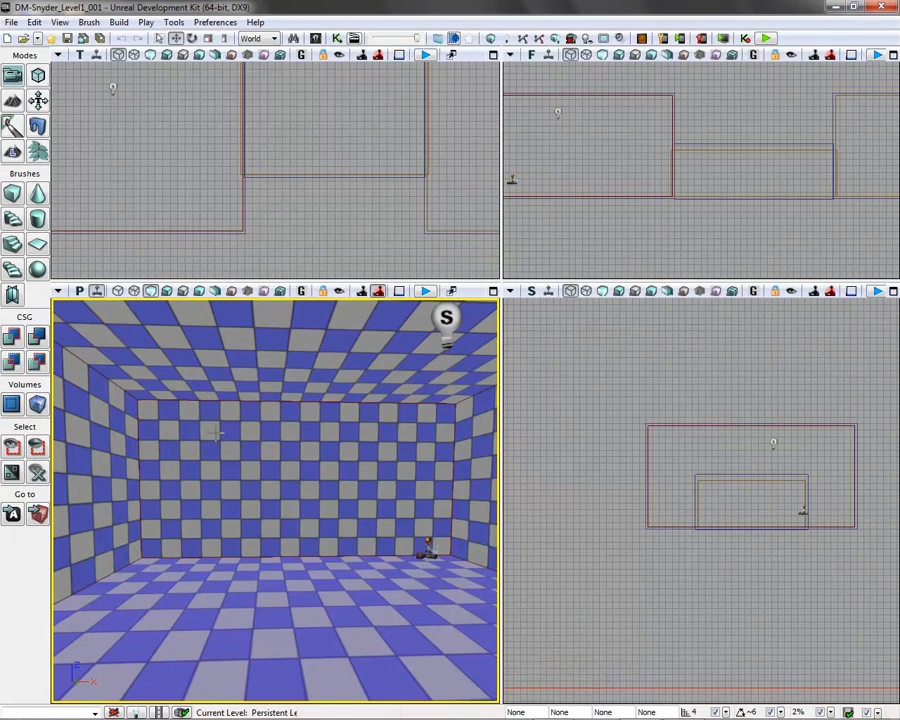
left_click(835, 8)
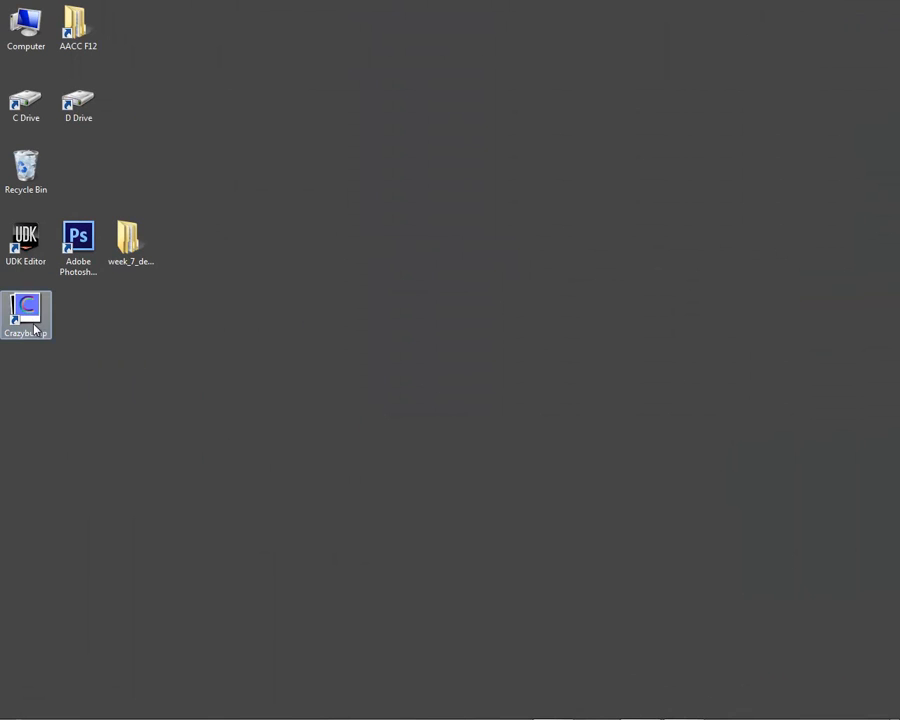
double_click(27, 312)
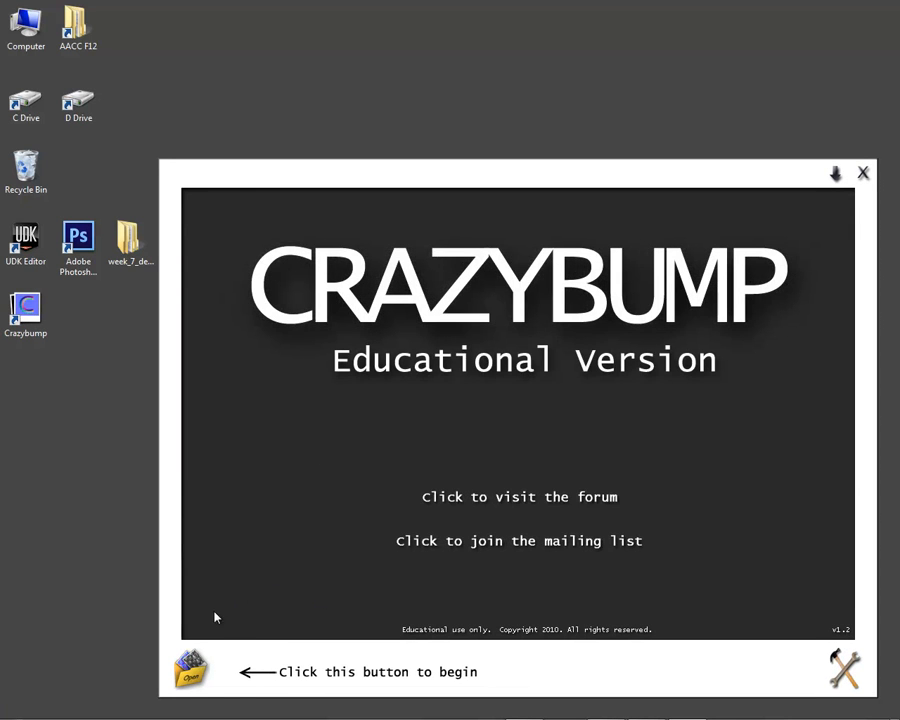
- Open Brick_RGB_256.bmp from the desktop's week_7_demo_resources folder as a photograph and choose the second of the two suggested shapes
left_click(192, 670)
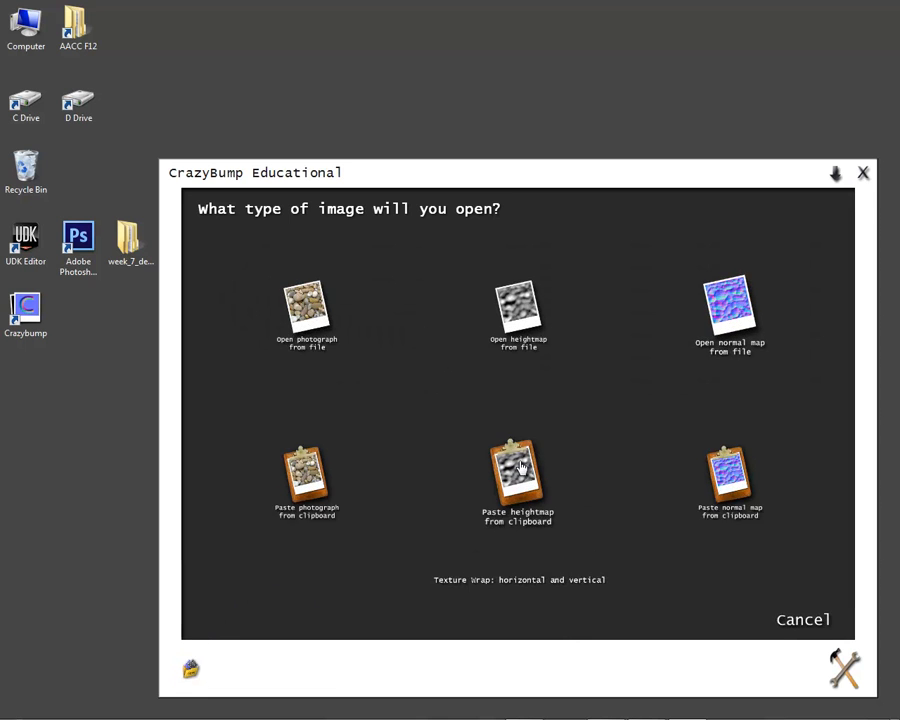
left_click(312, 300)
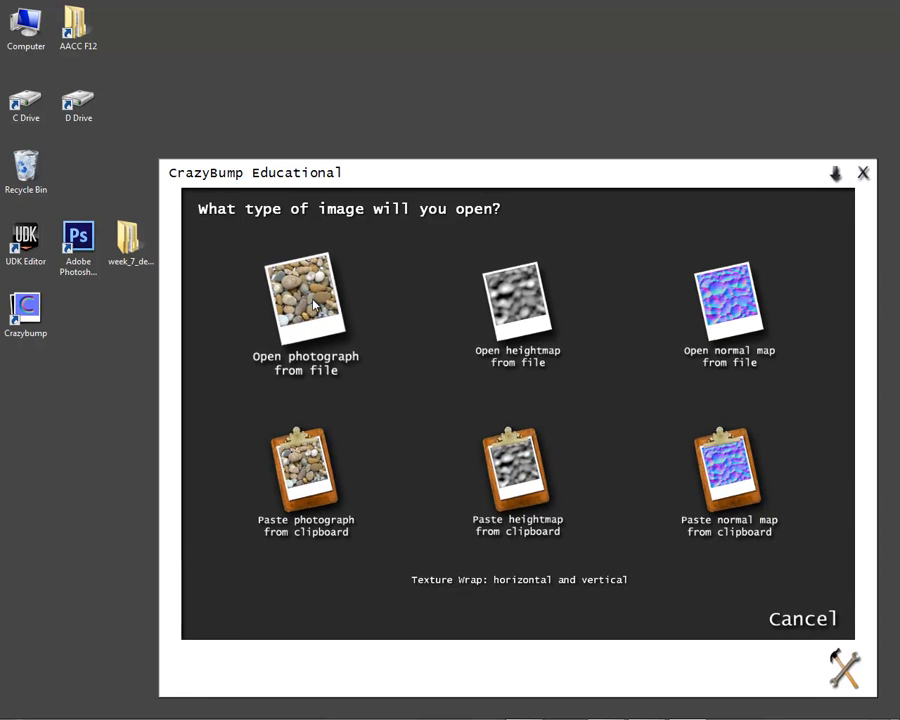
left_click(358, 382)
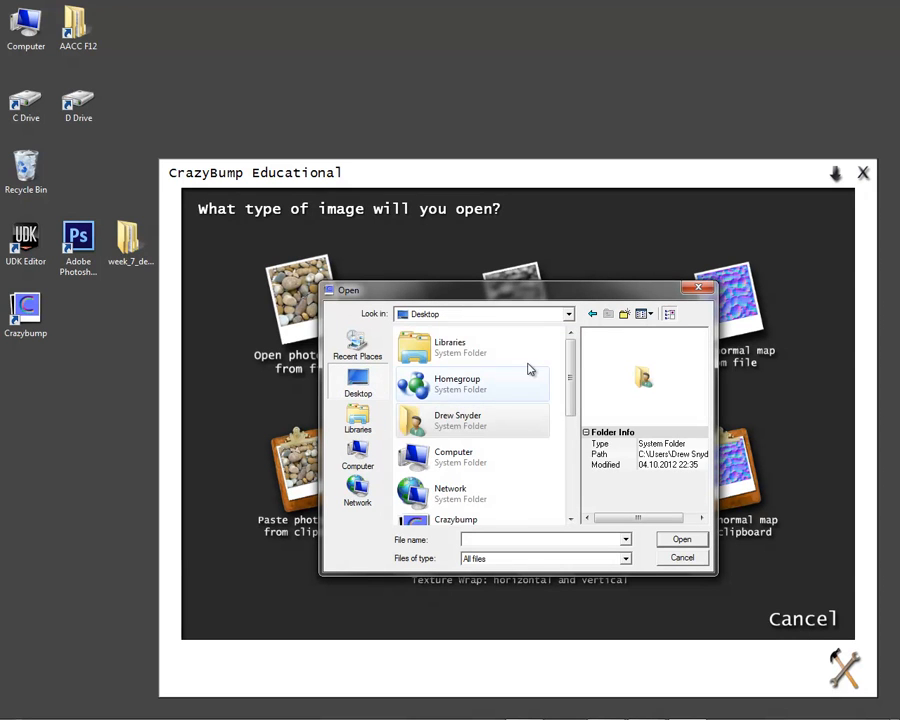
scroll(480, 420, "down", 2)
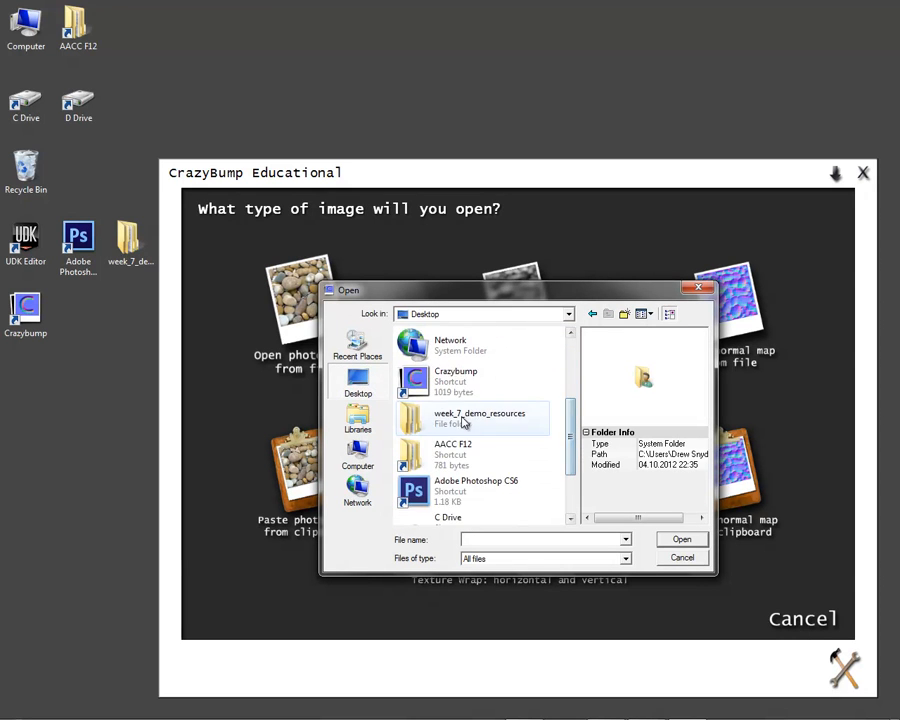
double_click(462, 421)
double_click(450, 349)
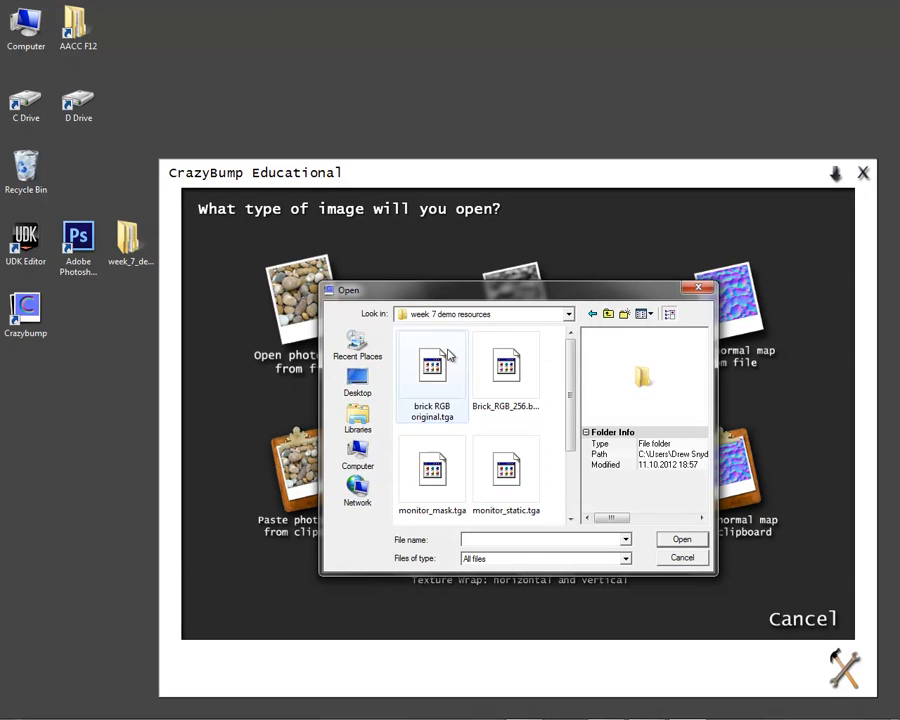
left_click(495, 380)
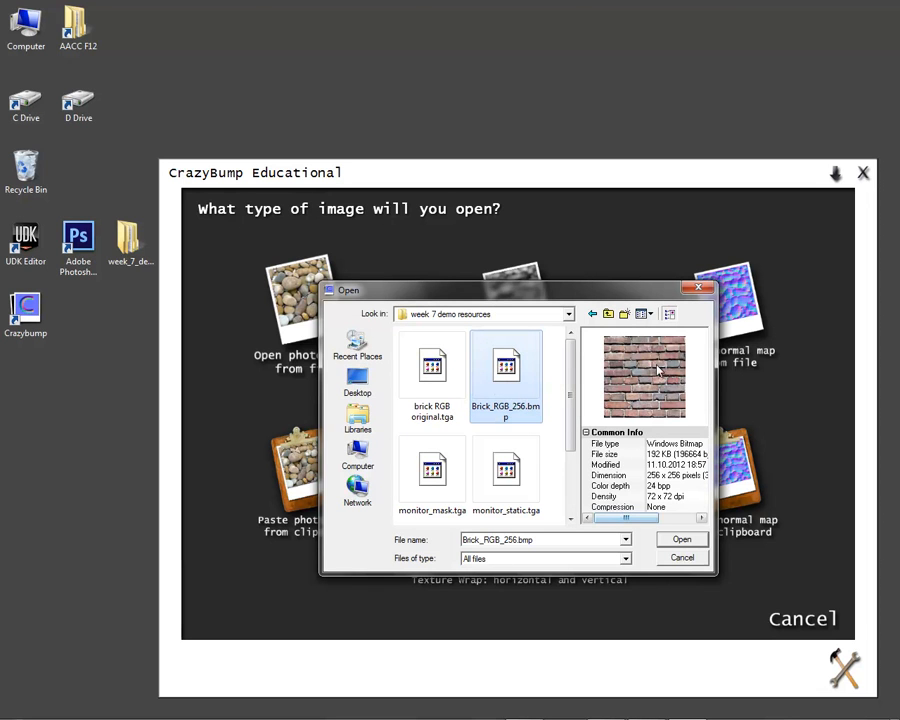
left_click(681, 540)
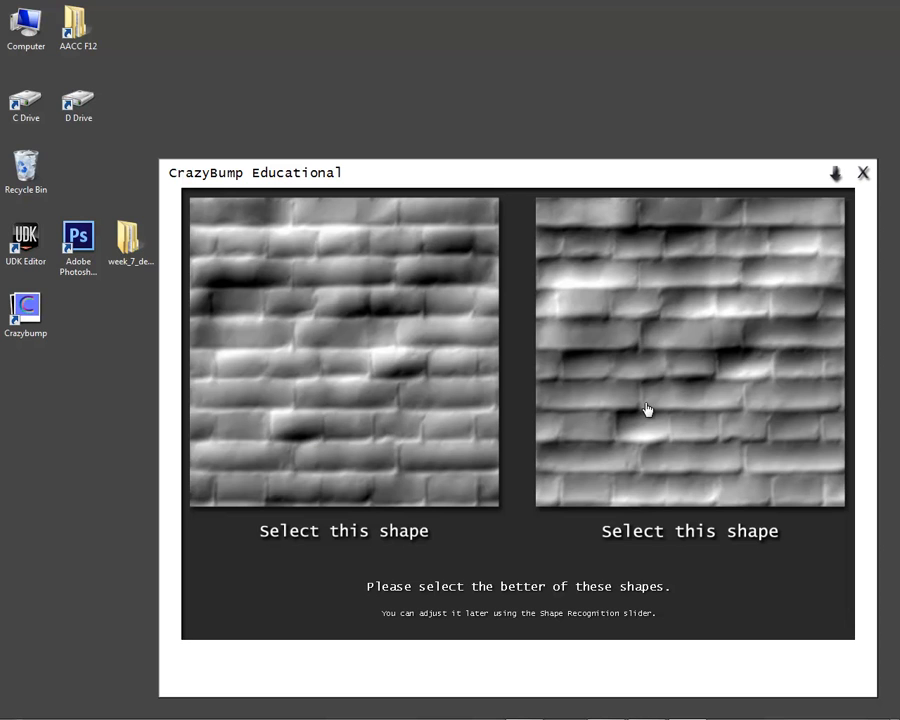
left_click(700, 321)
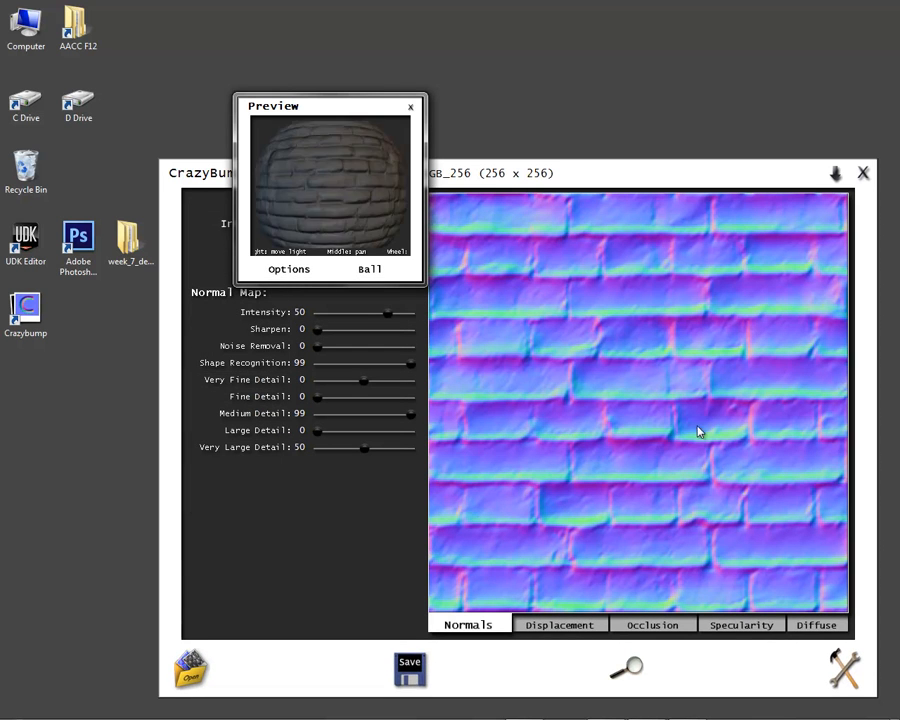
- Inspect the brick ball in the 3D preview under different lighting, with specularity and parallax displacement turned off
left_click_drag(316, 179, 268, 191)
left_click_drag(380, 221, 249, 149)
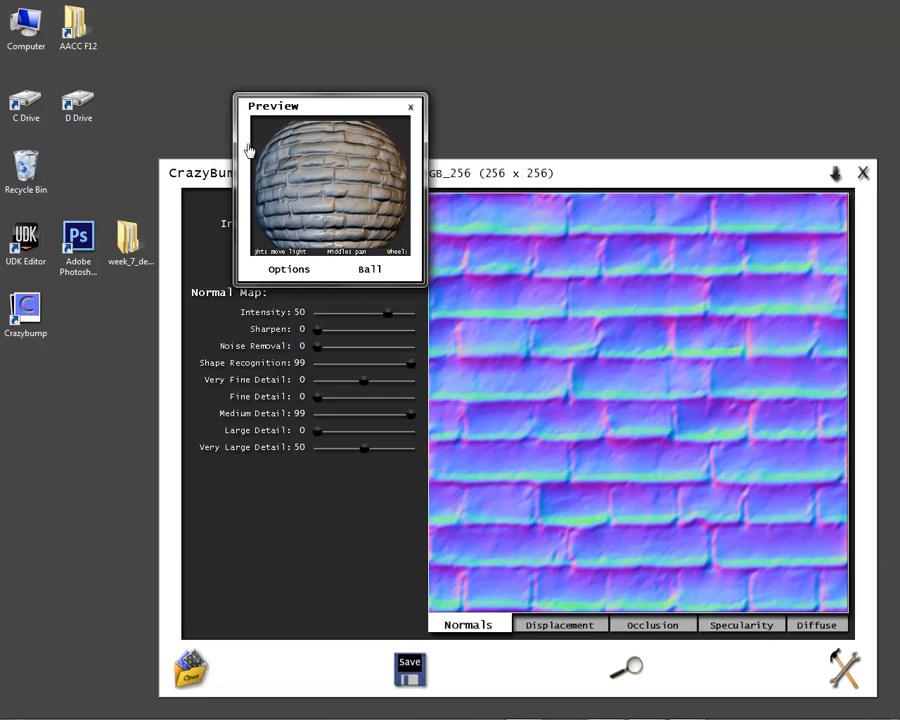
left_click(289, 272)
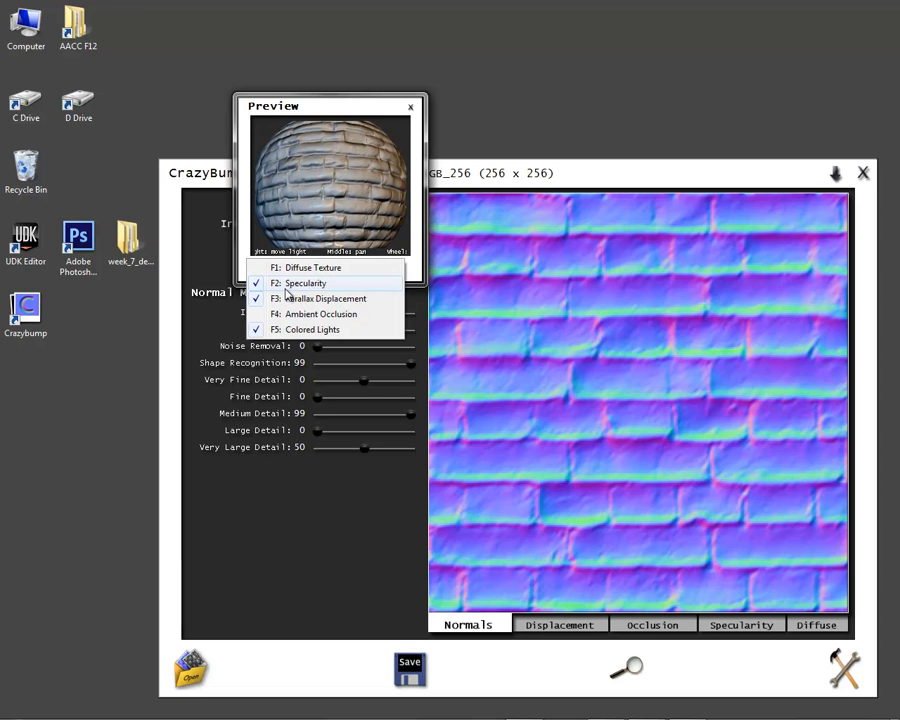
left_click(292, 283)
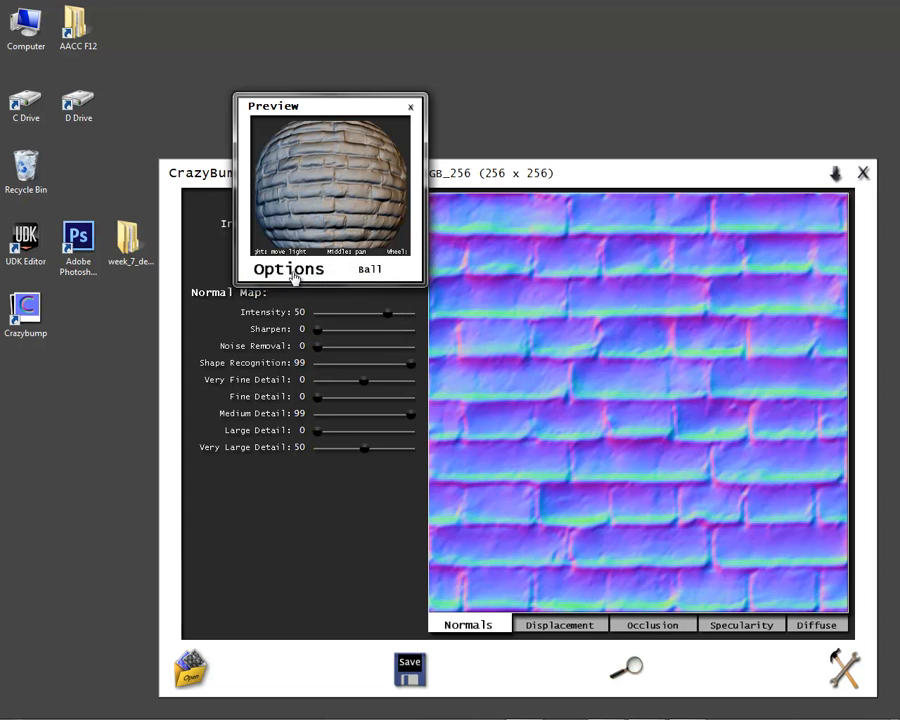
left_click(292, 275)
left_click(295, 300)
left_click_drag(341, 149, 408, 260)
- Show the diffuse texture on the preview ball, inspect it from other angles, and close the 3D preview
left_click(275, 271)
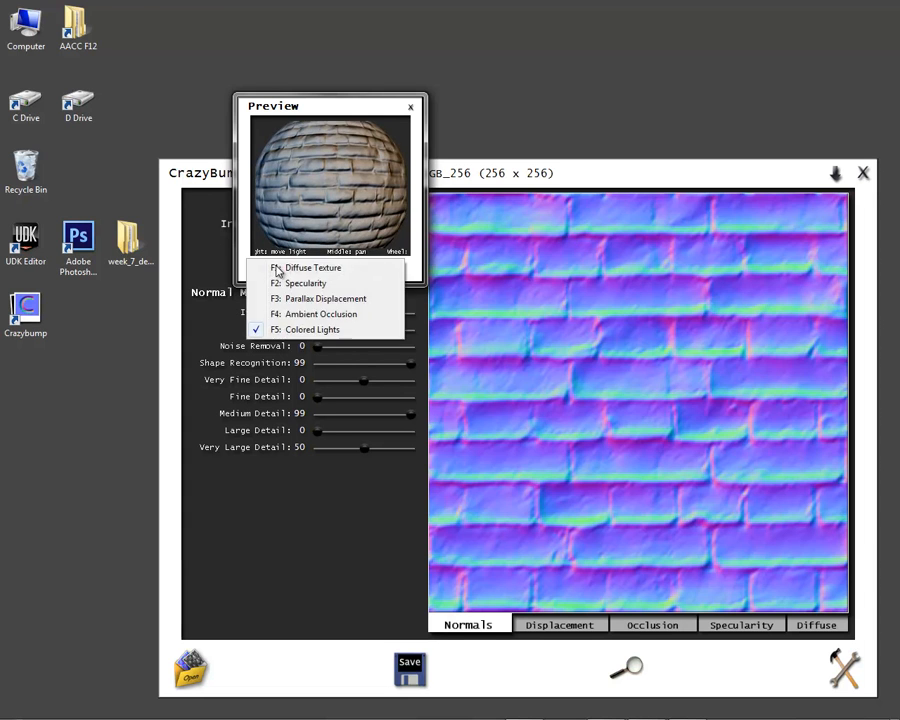
left_click(285, 268)
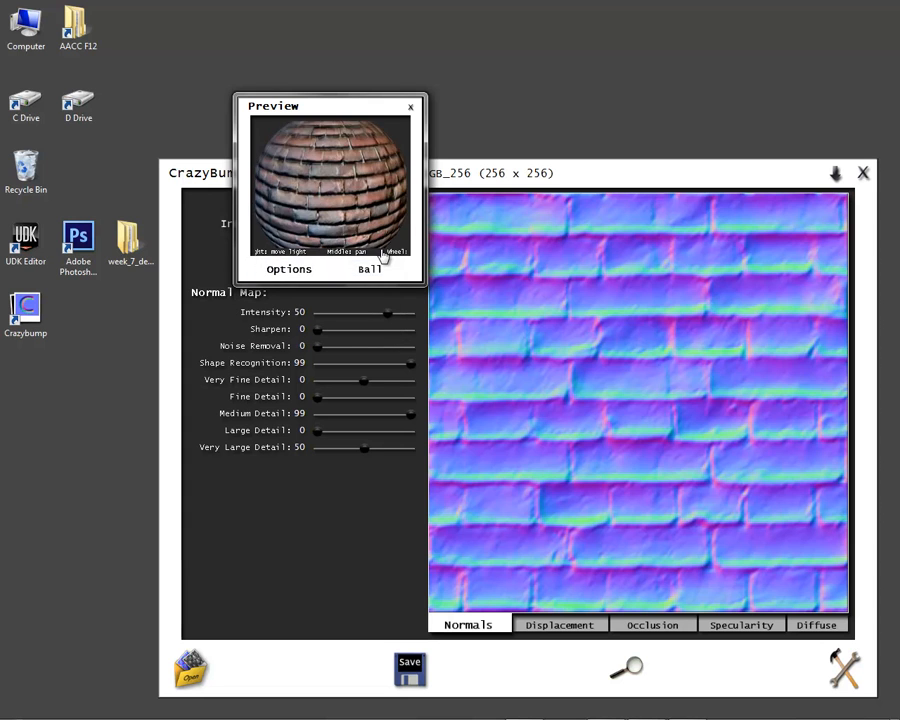
left_click_drag(473, 219, 213, 199)
left_click(292, 269)
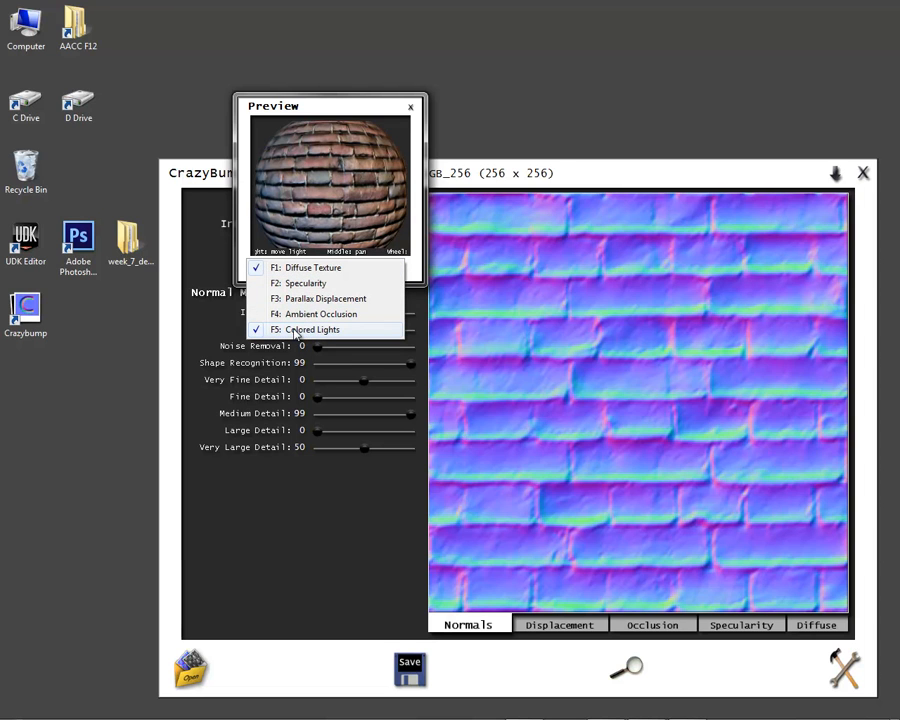
left_click(364, 198)
left_click_drag(364, 198, 346, 215)
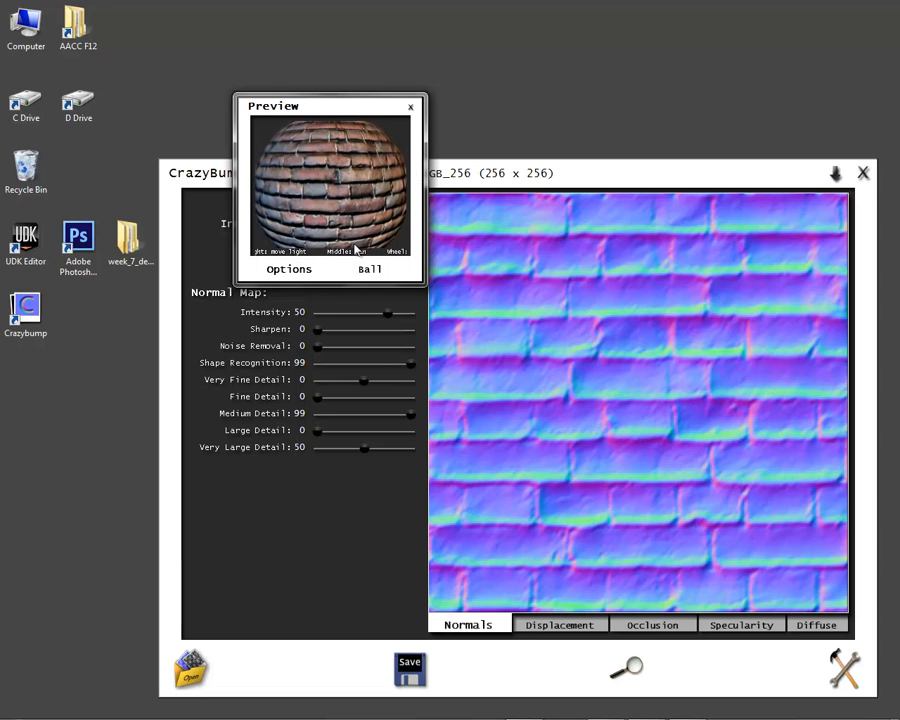
left_click(410, 107)
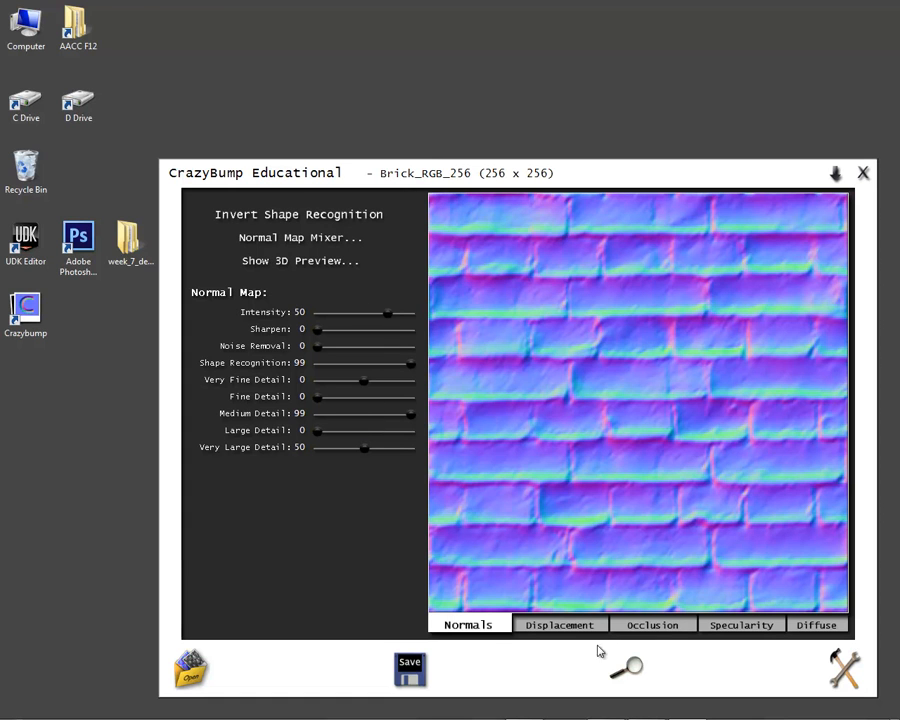
- Review the diffuse, specularity, occlusion and displacement maps, and return to the normal map
left_click(808, 627)
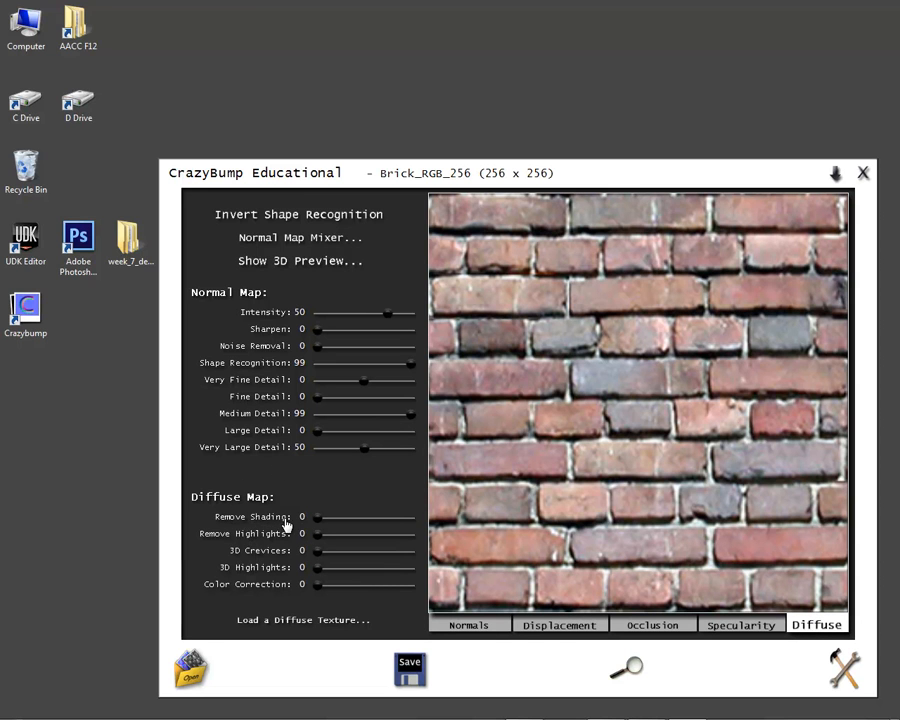
left_click(755, 625)
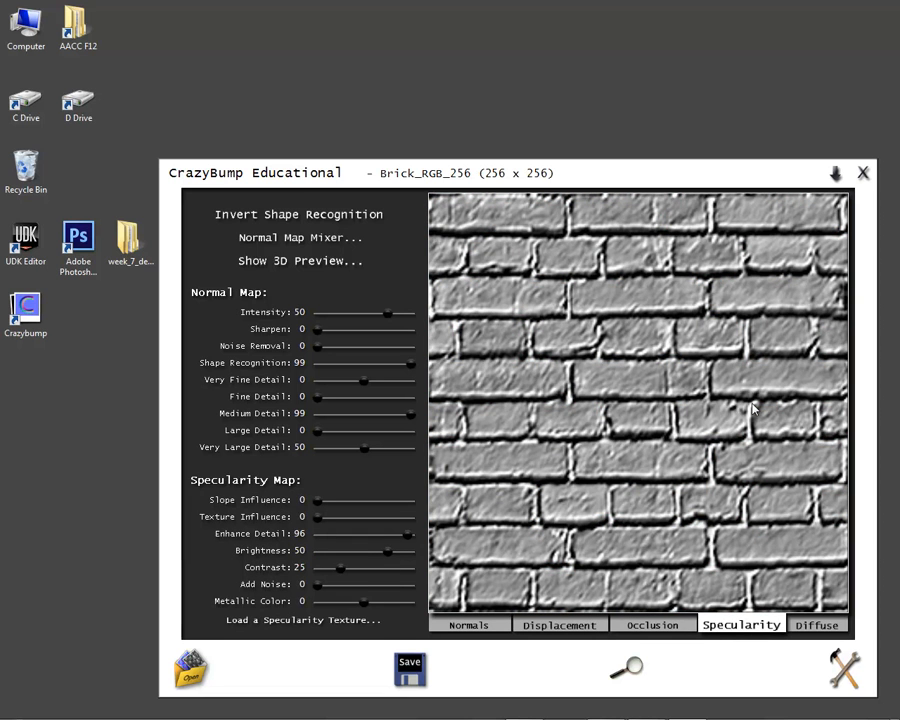
left_click(652, 625)
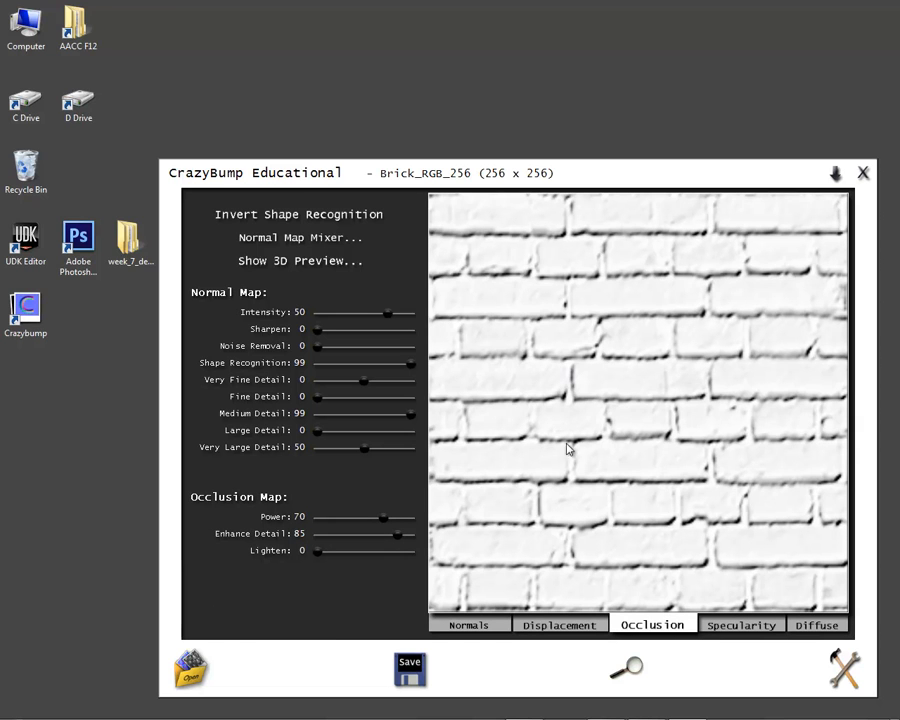
left_click(577, 627)
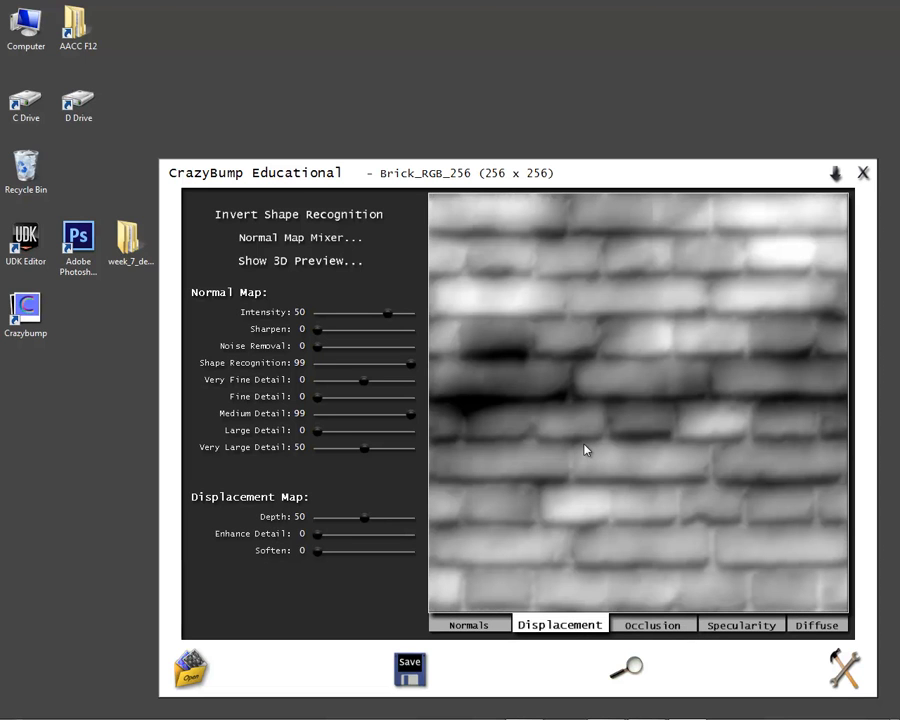
left_click(484, 624)
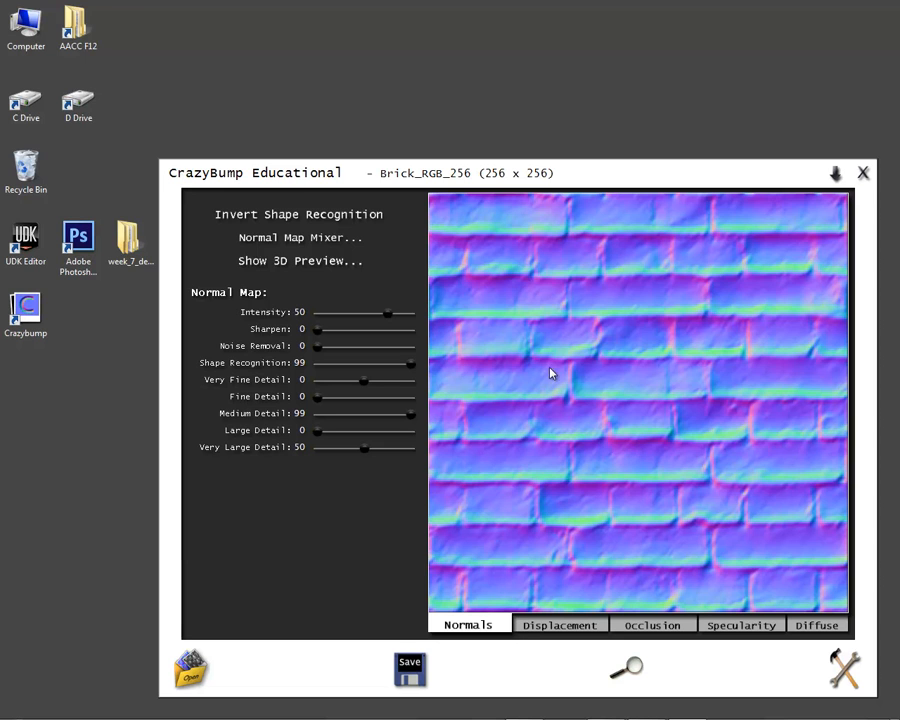
- Save all textures as BMP files in the week 7 demo resources folder, with Brick_RGB_256.bmp as the base name
left_click(408, 671)
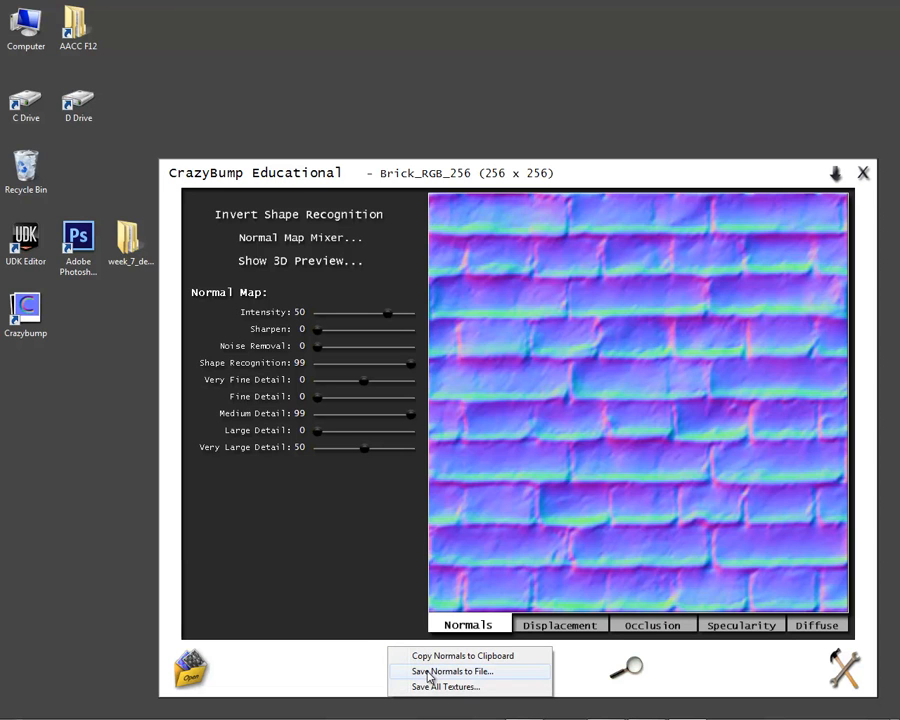
left_click(426, 686)
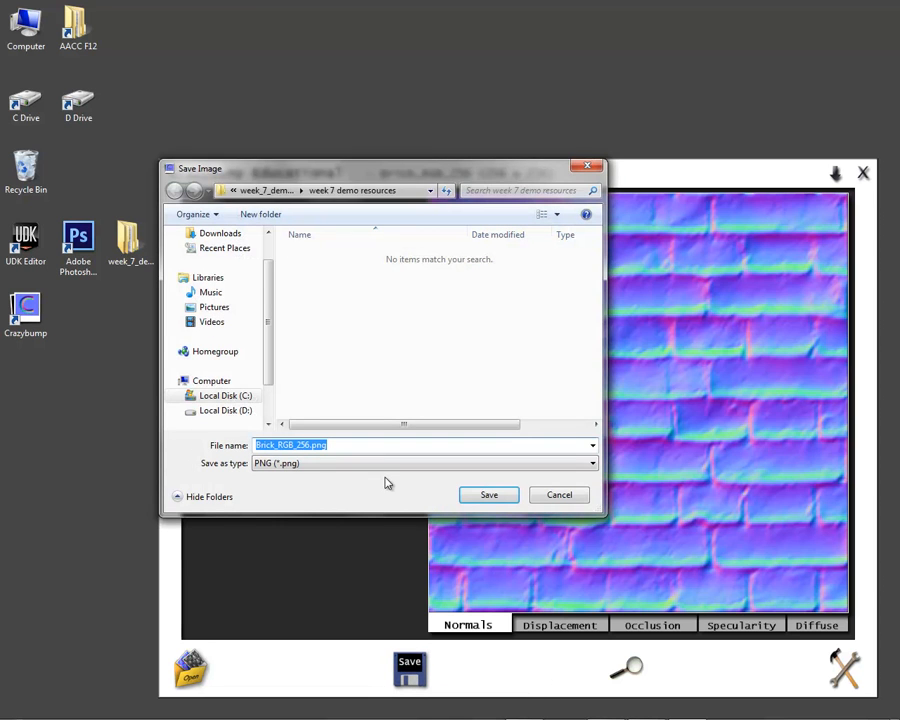
left_click(310, 464)
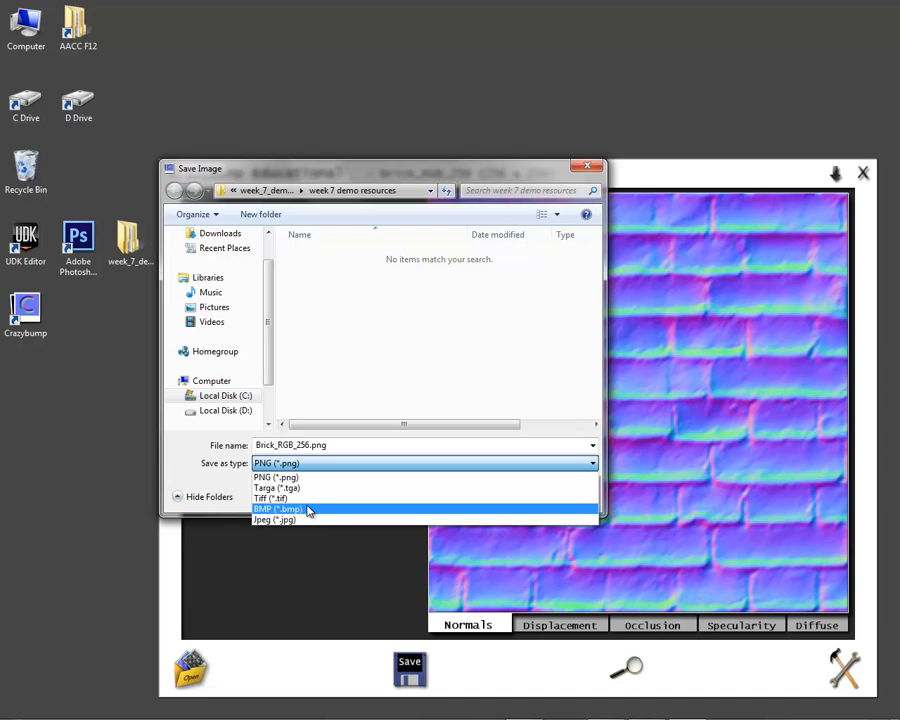
left_click(308, 510)
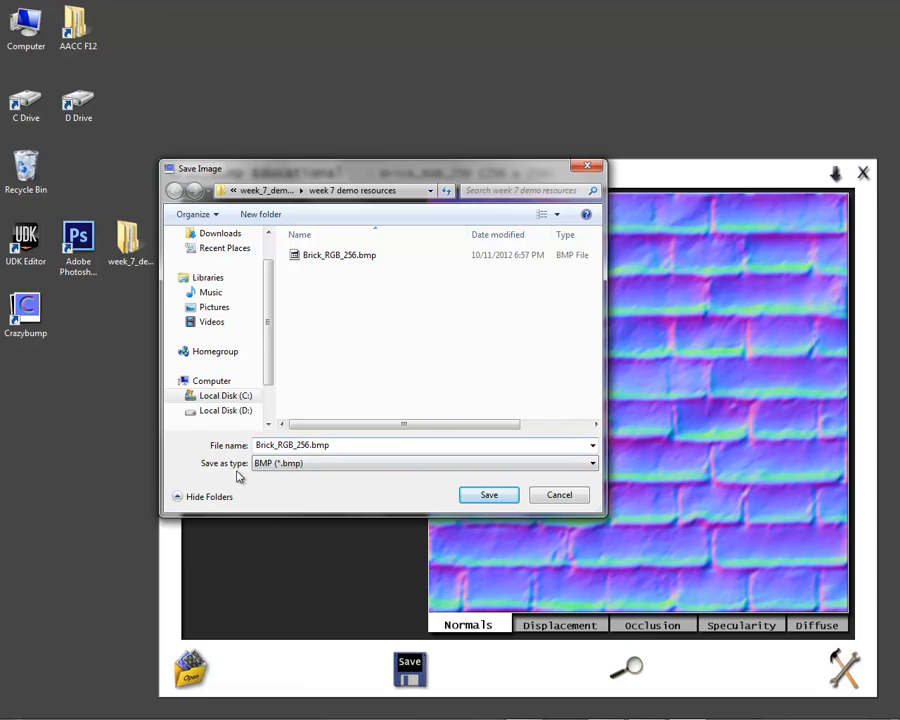
left_click(310, 445)
double_click(310, 445)
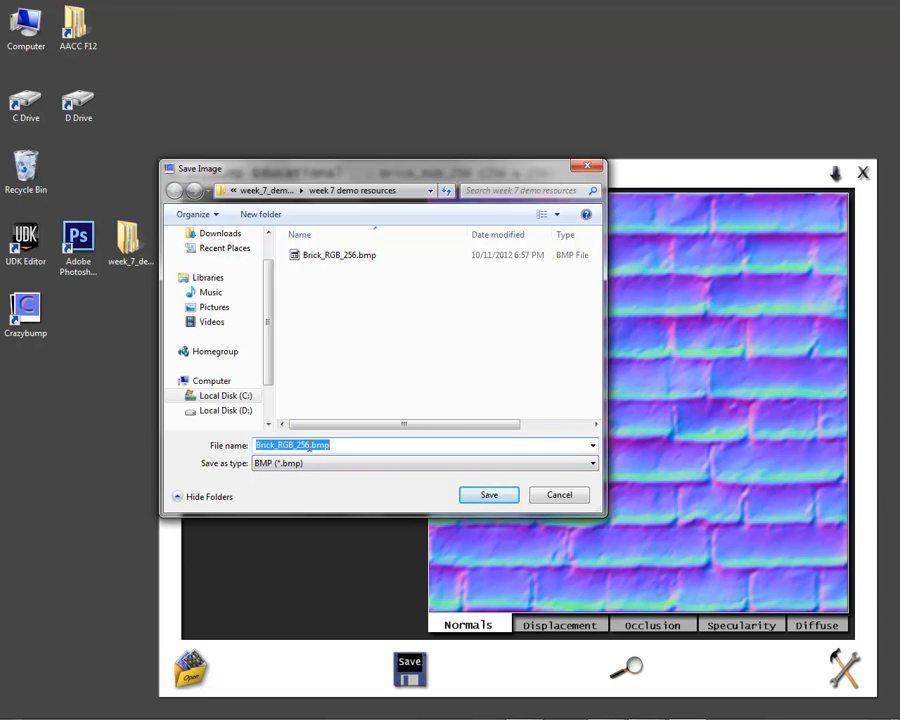
left_click(338, 445)
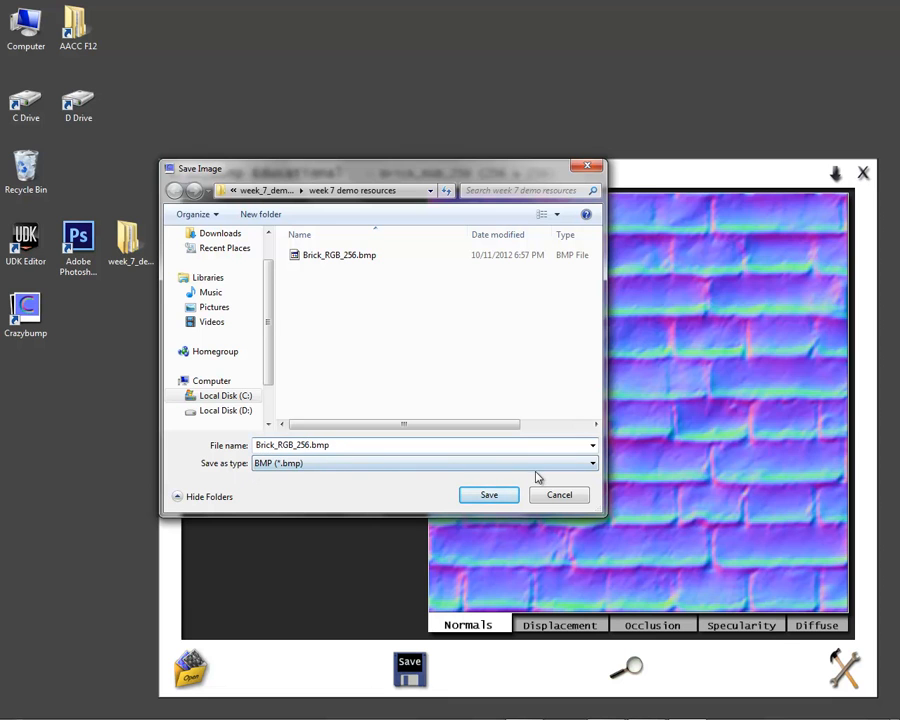
left_click(489, 495)
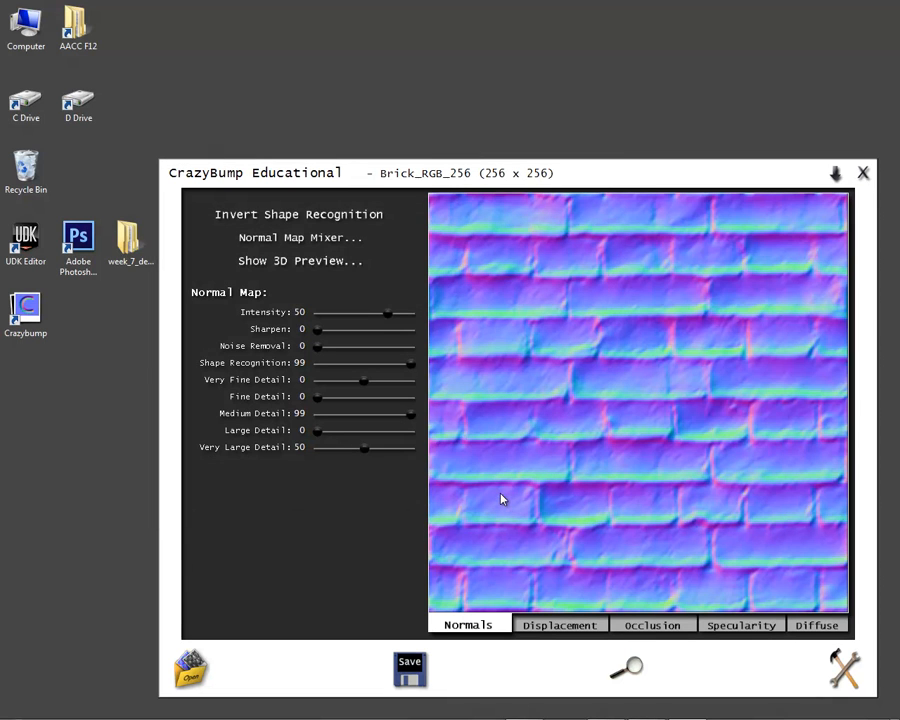
- Check the exported maps in the week 7 demo resources folder on the desktop and close CrazyBump
double_click(131, 245)
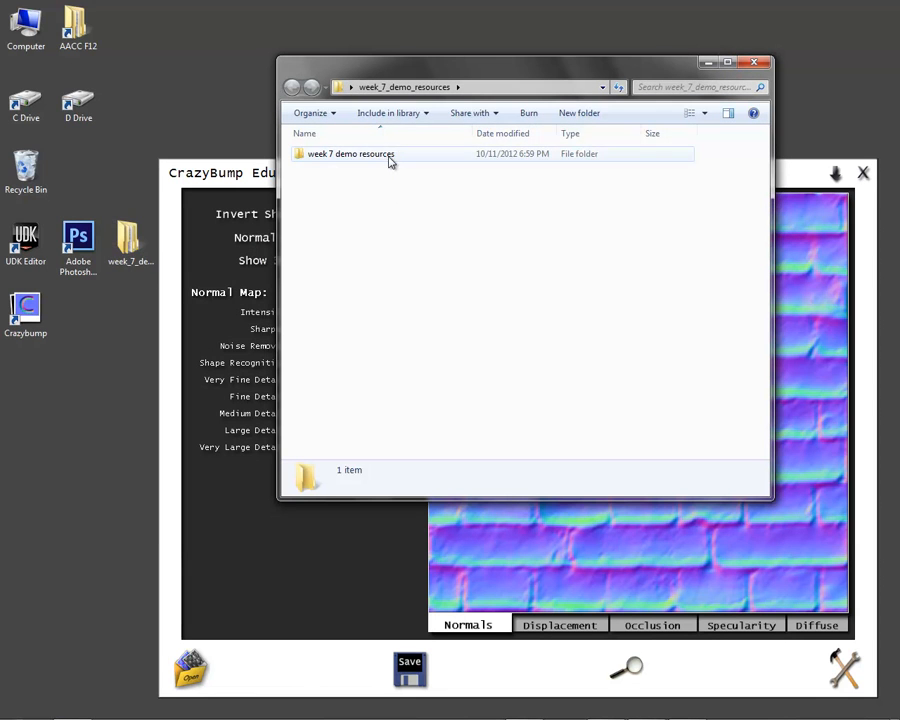
double_click(390, 156)
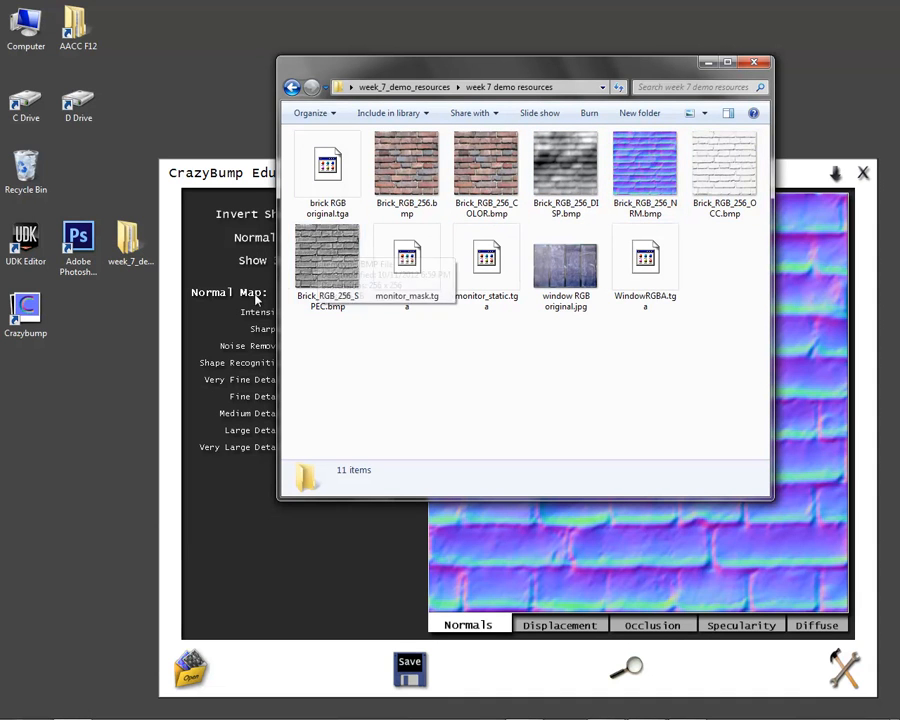
left_click(866, 181)
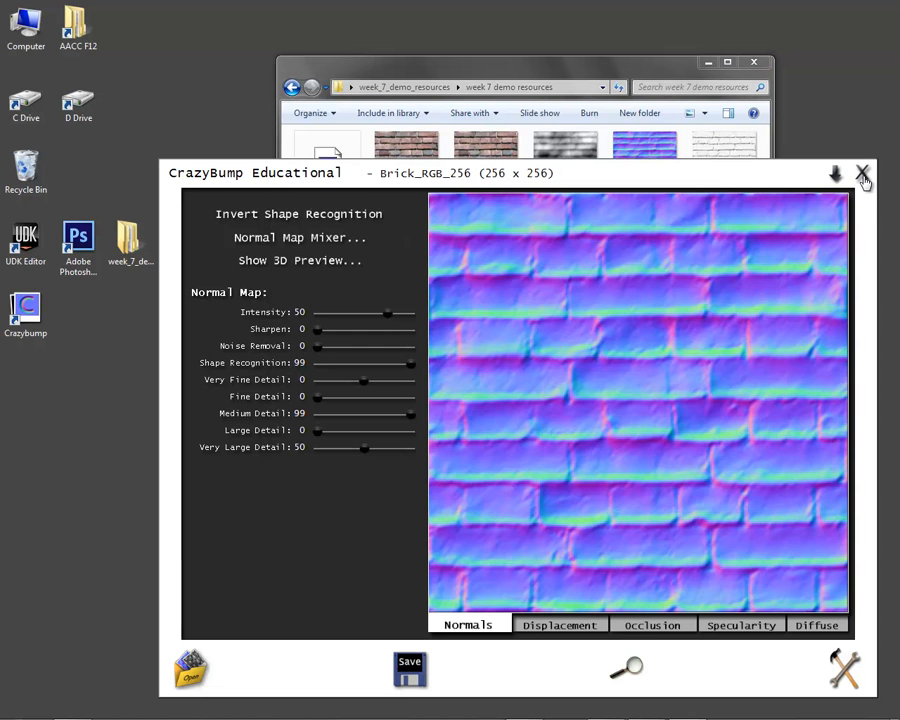
left_click(864, 177)
left_click_drag(527, 74, 515, 77)
- Switch to the Unreal Development Kit and open the Content Browser maximized
mouse_move(221, 705)
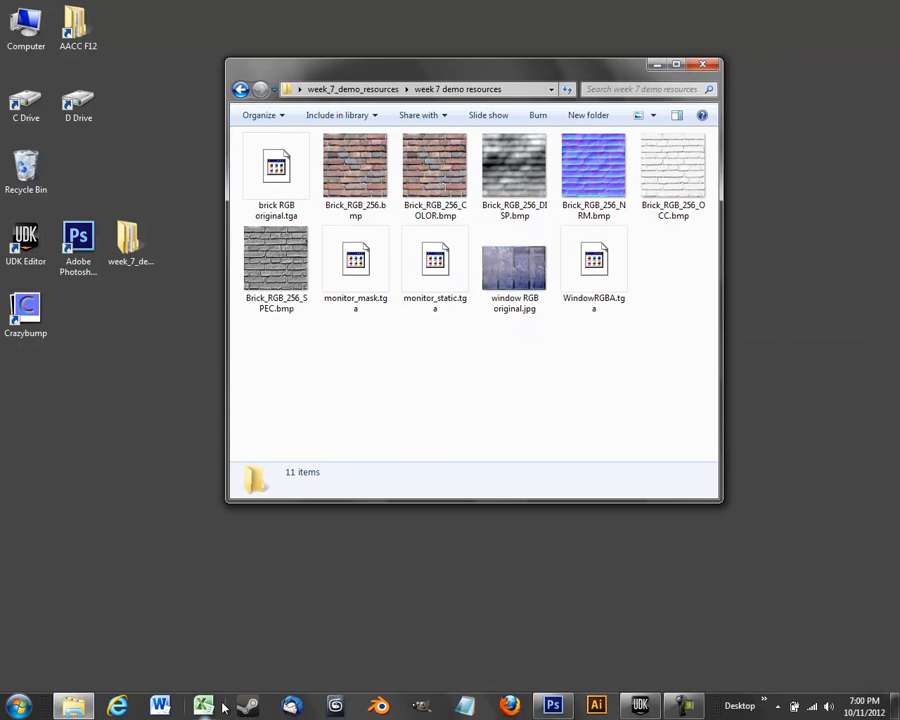
left_click(635, 706)
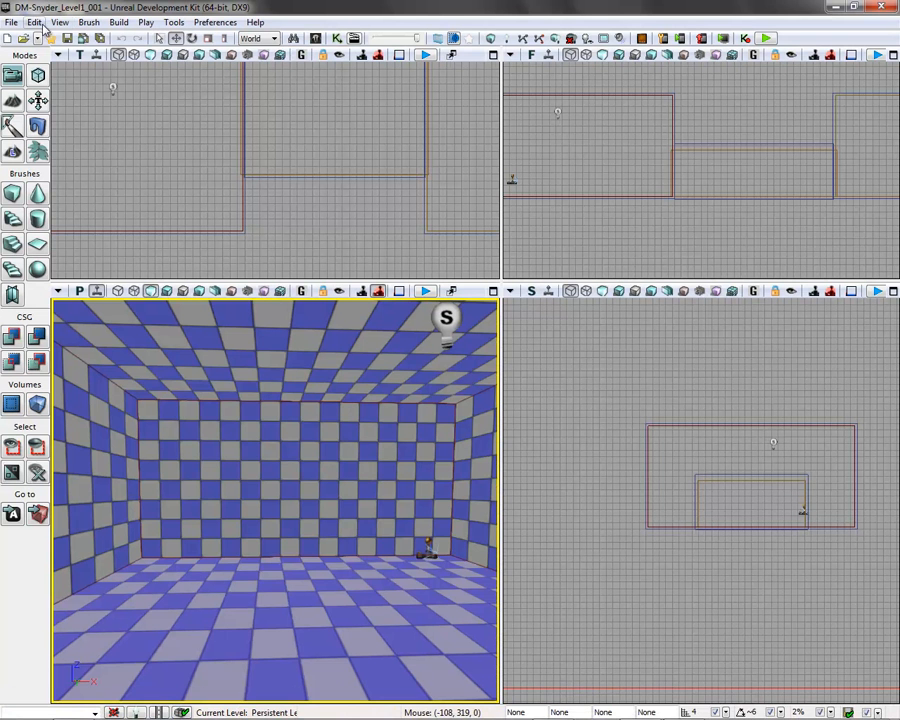
left_click(60, 22)
mouse_move(77, 42)
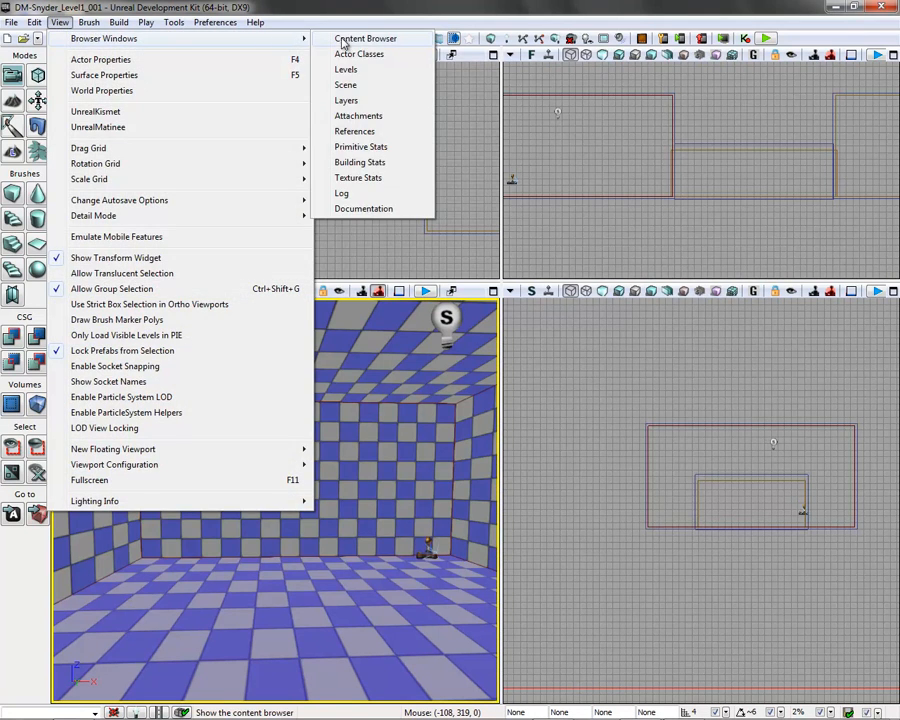
left_click(340, 38)
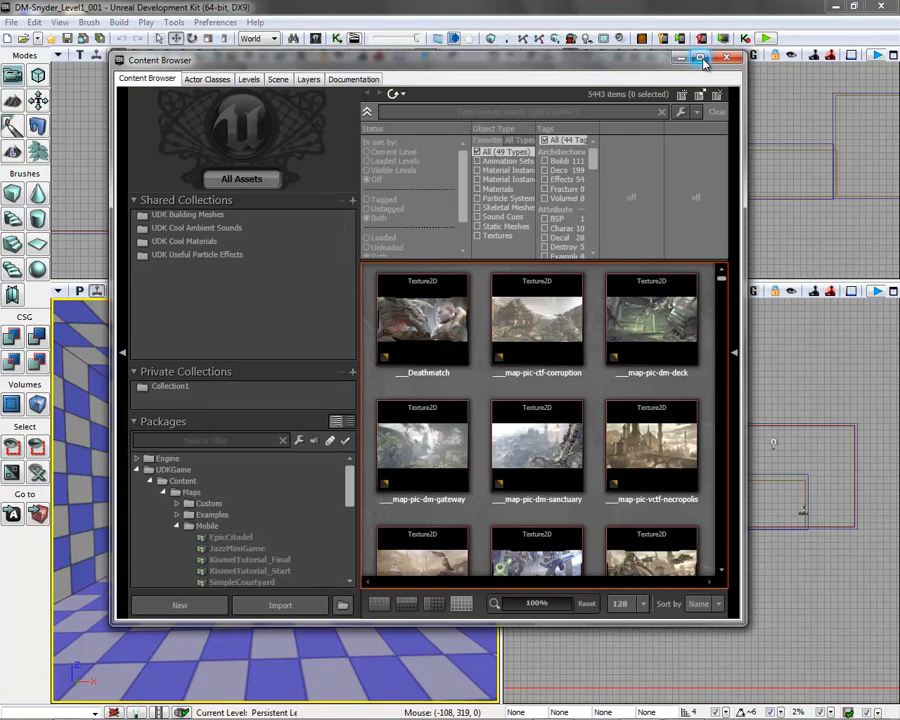
left_click(701, 57)
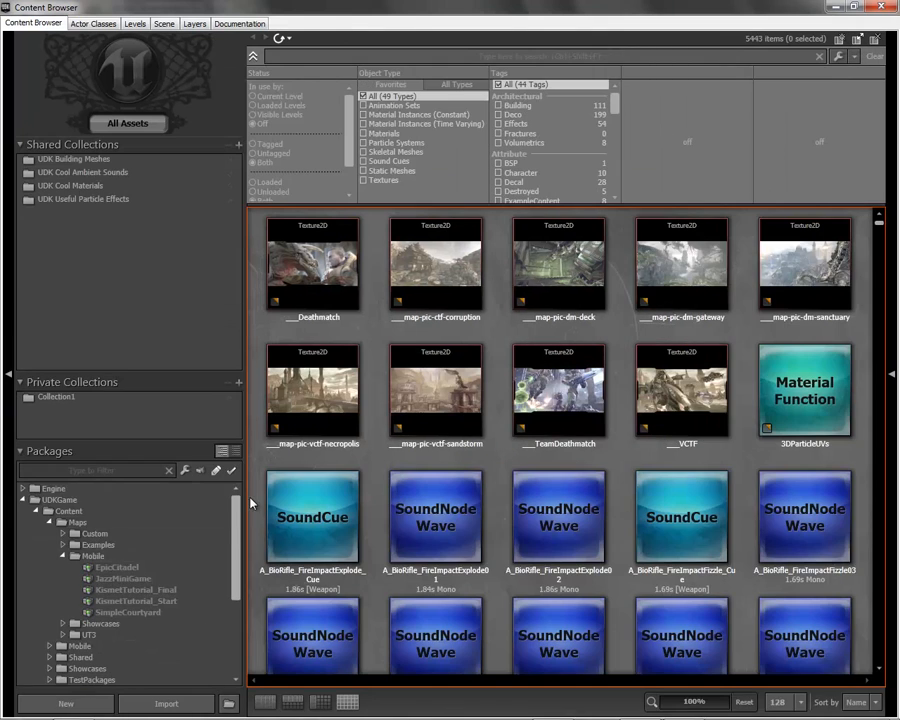
- Start importing Brick_RGB_256_COLOR.bmp, Brick_RGB_256_NRM.bmp and Brick_RGB_256_SPEC.bmp from the desktop's week 7 demo resources folder
left_click(166, 704)
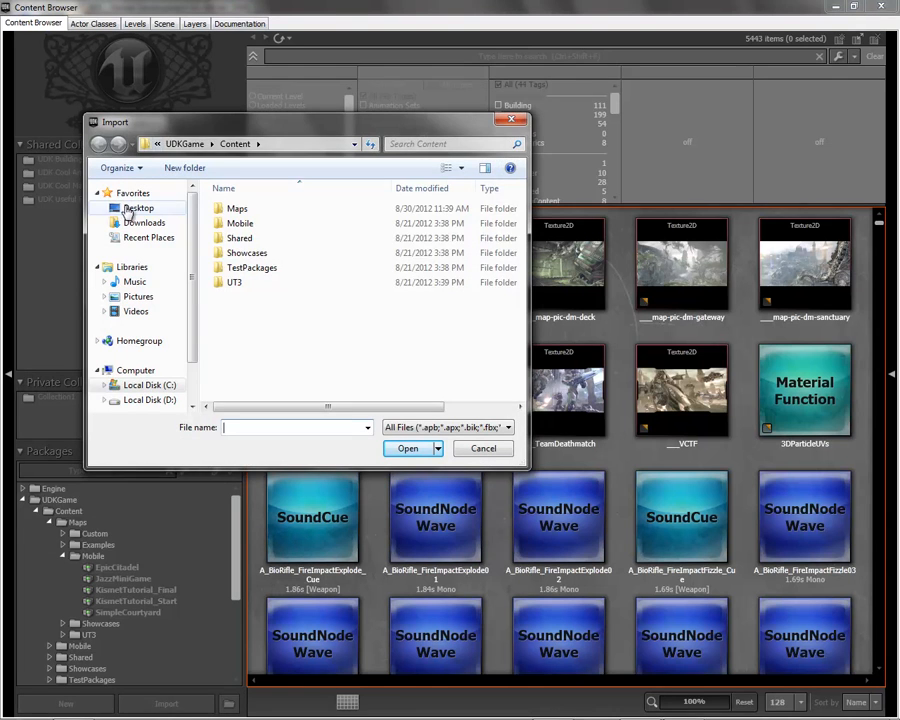
left_click(110, 208)
double_click(304, 406)
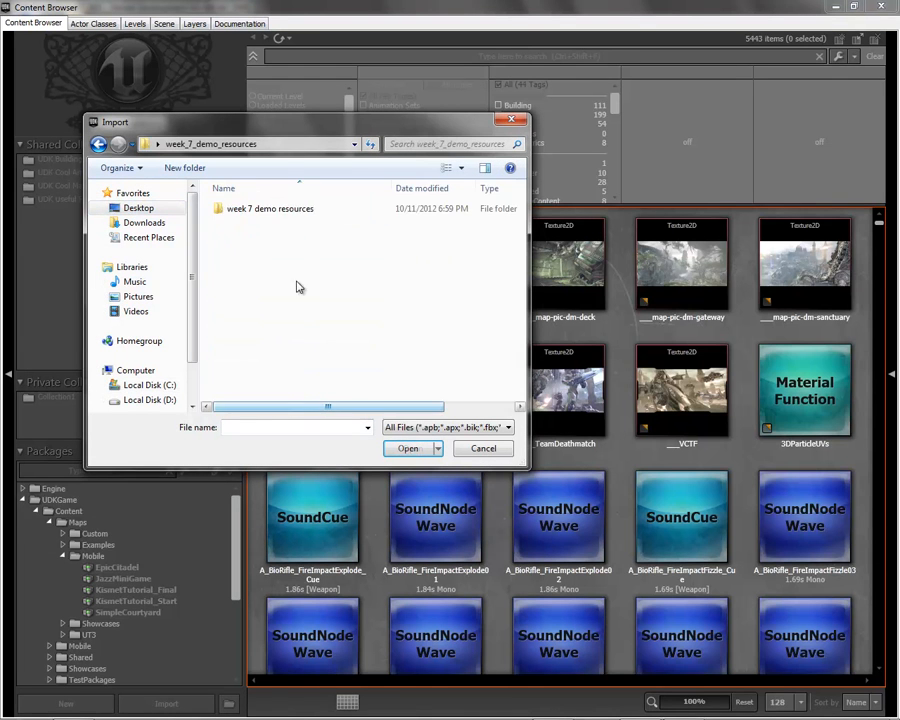
double_click(279, 213)
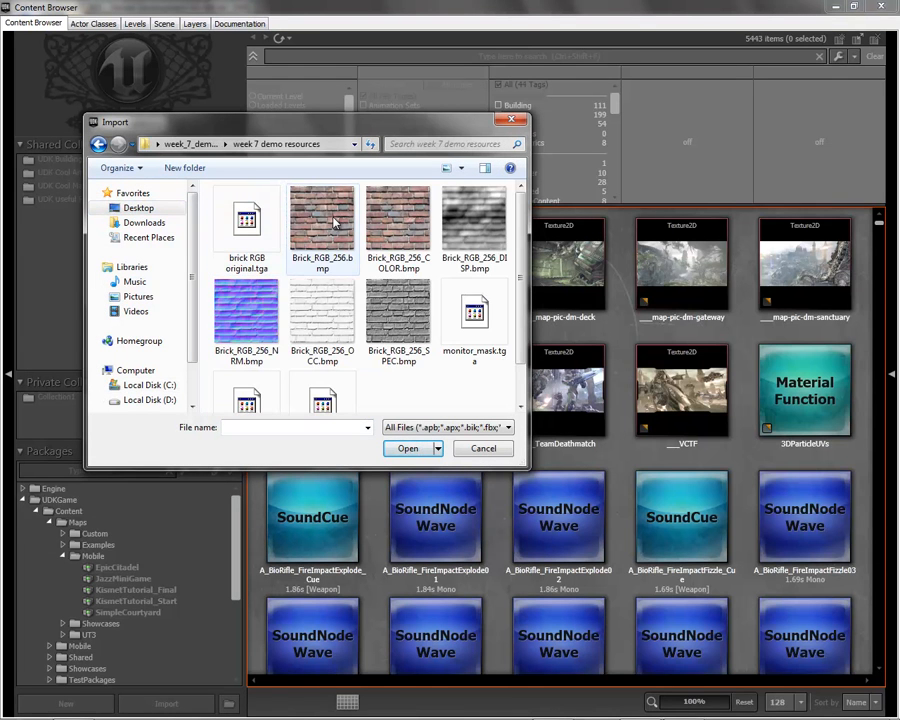
left_click(384, 216)
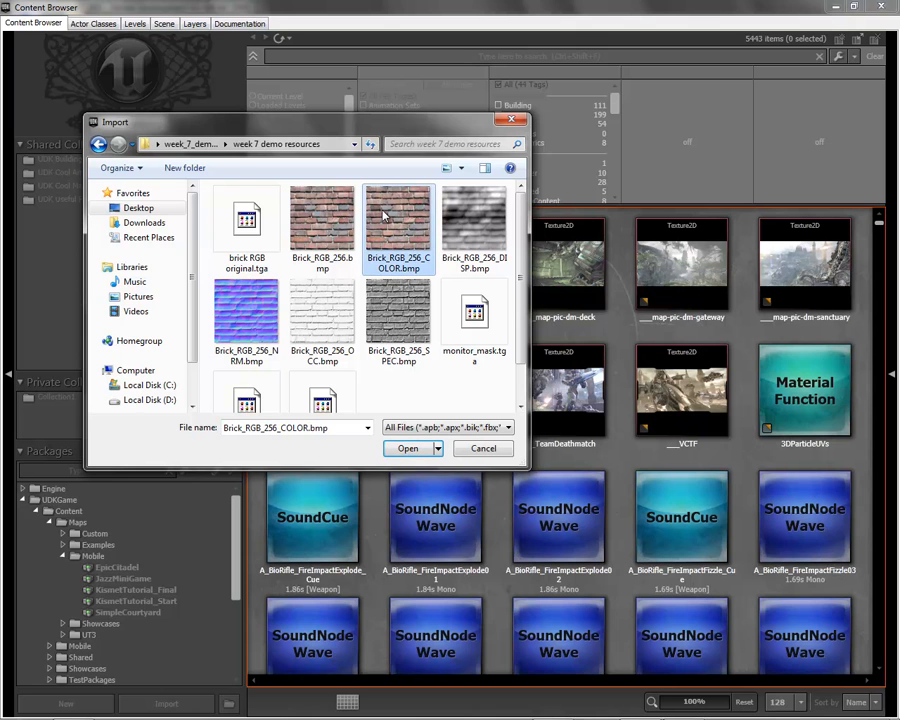
left_click(248, 318, "ctrl")
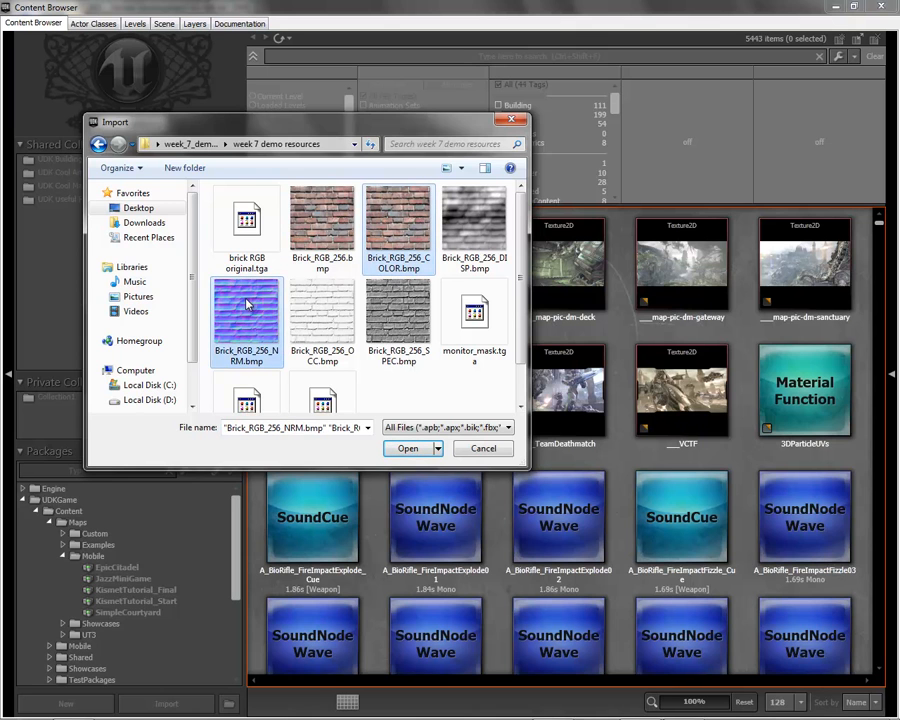
left_click(405, 308, "ctrl")
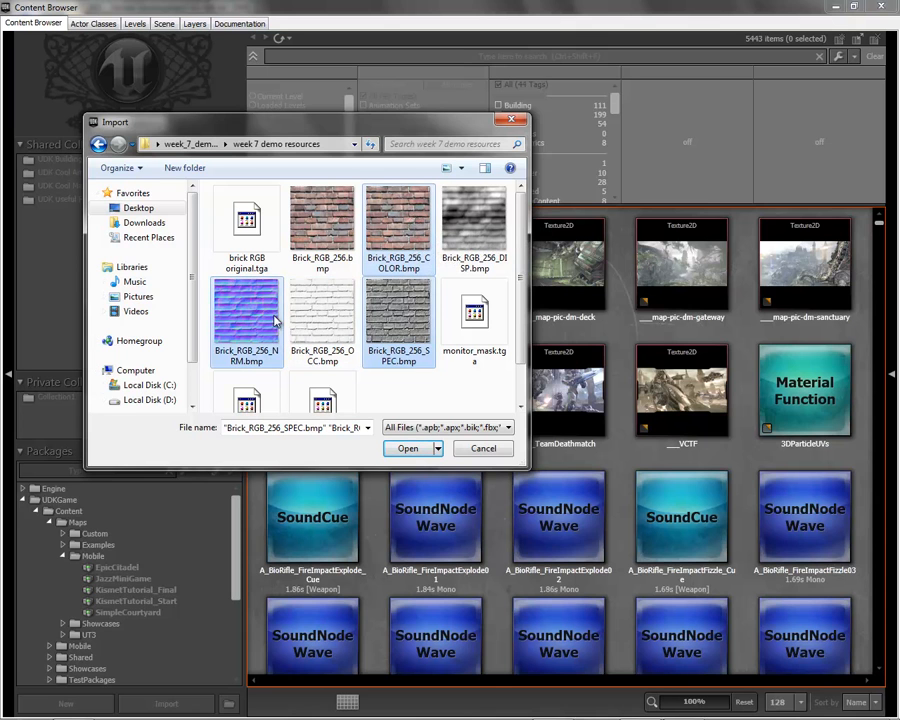
left_click(409, 450)
- Import all three brick textures into the package Material_Demo with the grouping Materials, keeping the default names and options
left_click_drag(512, 200, 190, 145)
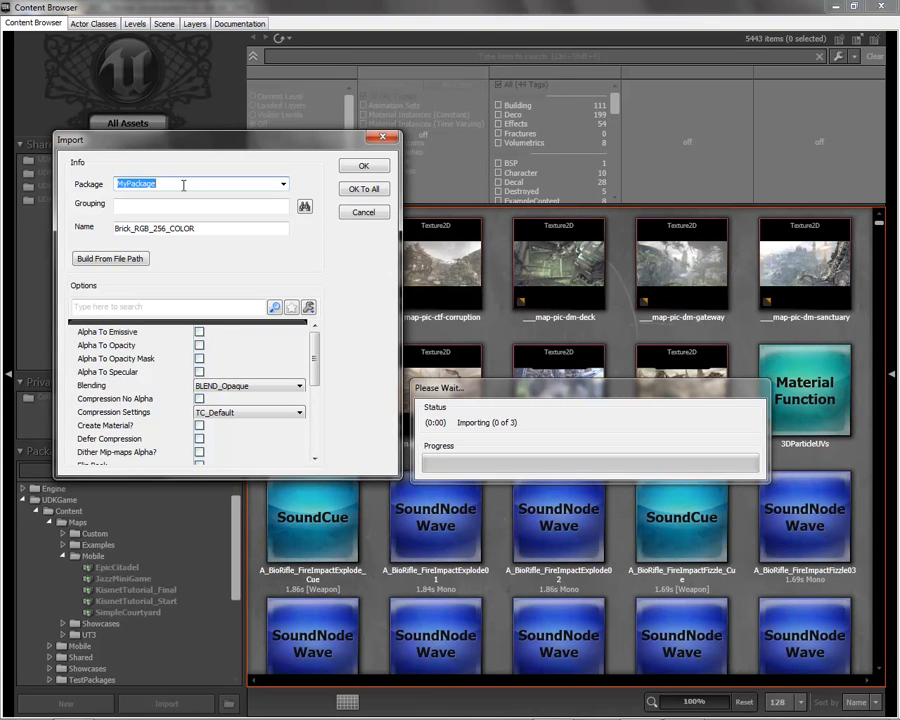
type("Demo")
key("Tab")
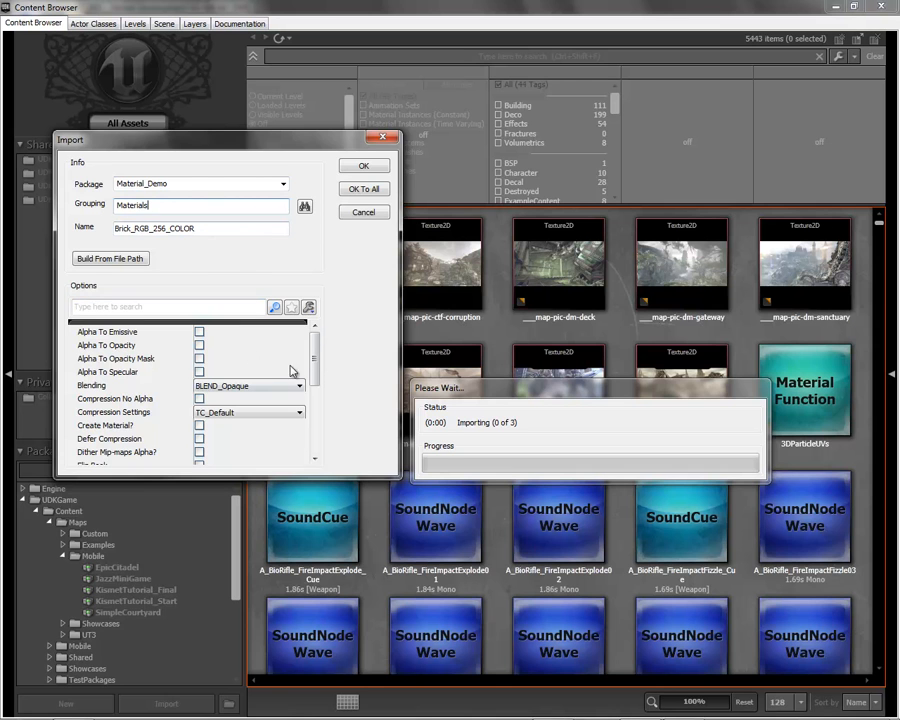
mouse_move(316, 358)
left_mouse_down()
mouse_move(315, 380)
mouse_move(315, 372)
left_mouse_up()
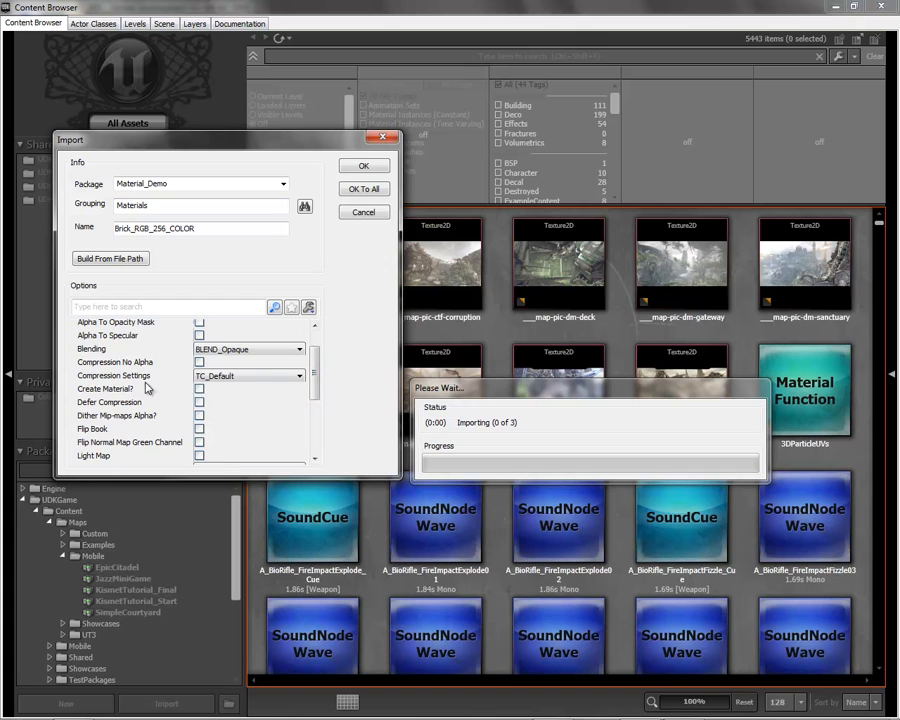
scroll(318, 362, "up", 1)
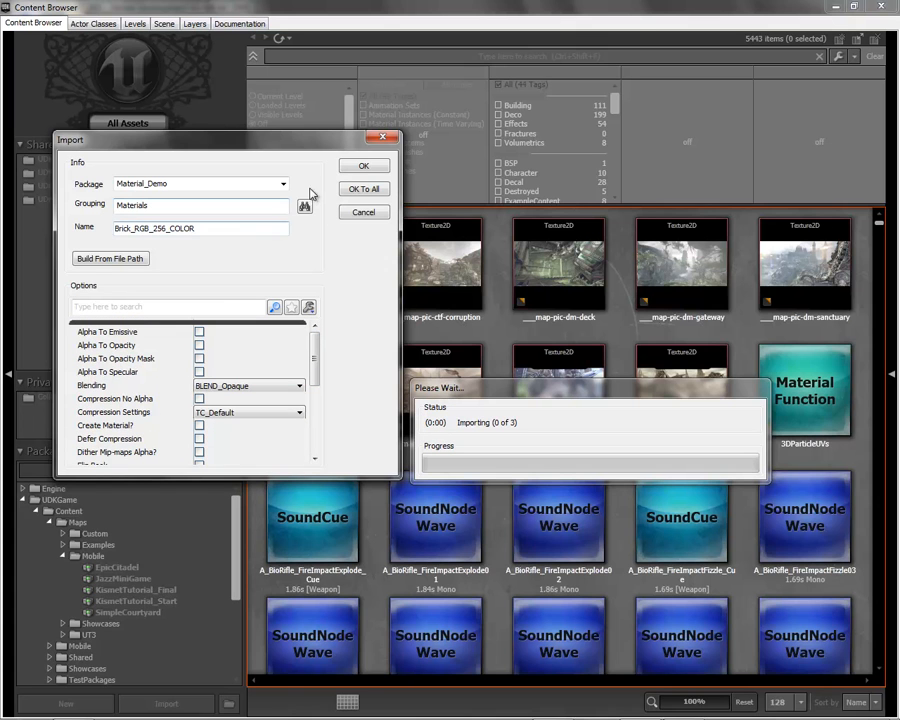
left_click(366, 166)
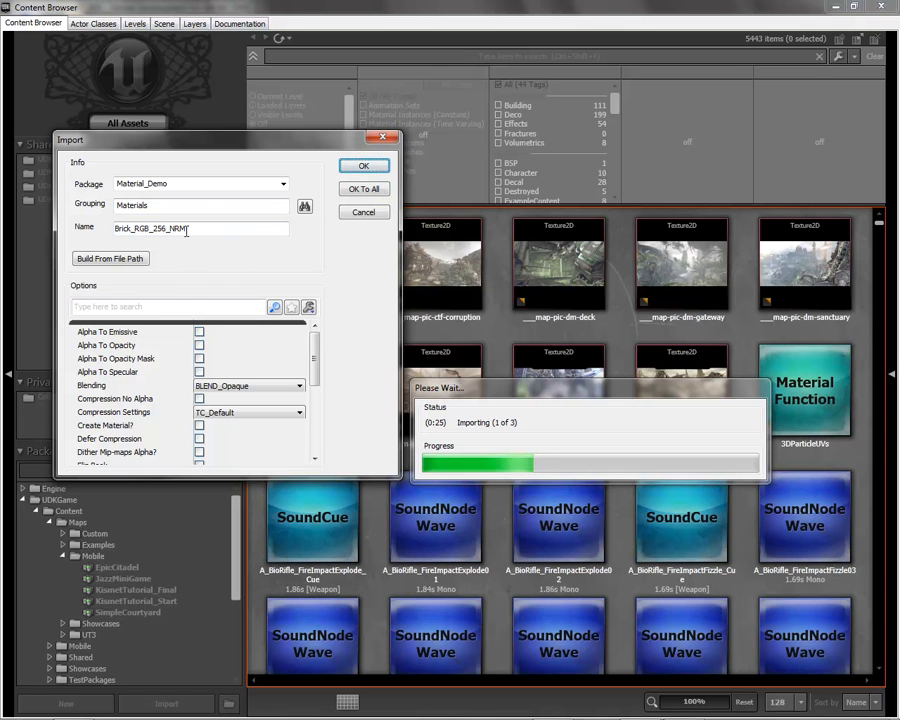
left_click(364, 190)
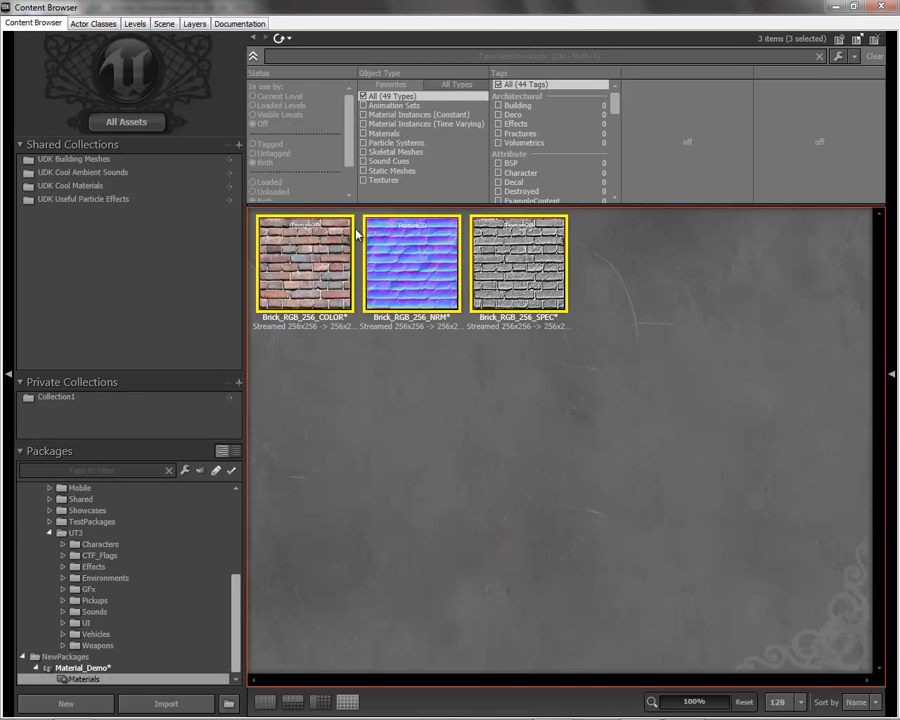